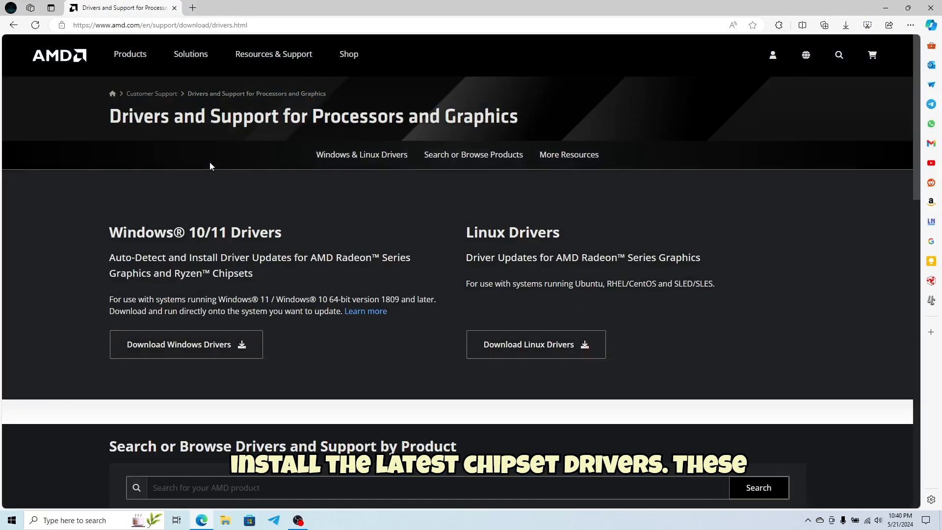
- Search AMD's driver support for "ryzen 5 5600h" and open the AMD Ryzen 5 5600H drivers page
{"action": "scroll", "coordinate": [339, 283], "scroll_direction": "down", "scroll_amount": 4}
{"action": "left_click", "coordinate": [337, 317]}
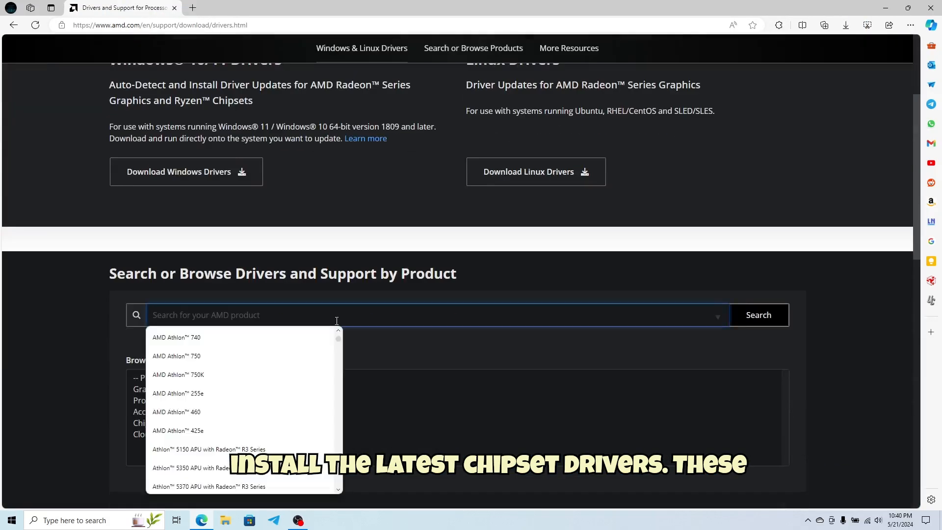
{"action": "type", "text": "ryzen 5 5600h"}
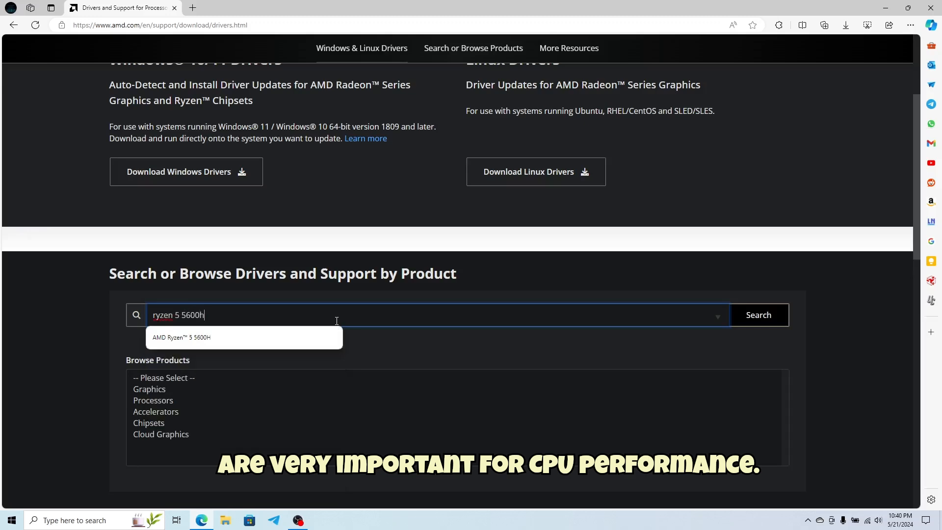
{"action": "key", "text": "Down"}
{"action": "key", "text": "Return"}
{"action": "left_click", "coordinate": [764, 314]}
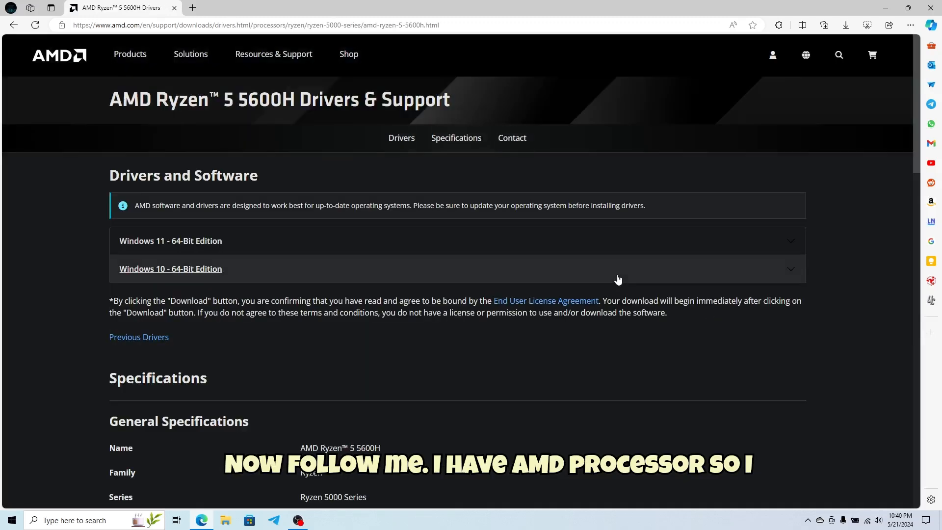
- Download the AMD Software: Adrenalin Edition driver, revision 24.3.1, for Windows 10 64-bit
{"action": "scroll", "coordinate": [431, 297], "scroll_direction": "down", "scroll_amount": 15}
{"action": "scroll", "coordinate": [430, 302], "scroll_direction": "up", "scroll_amount": 15}
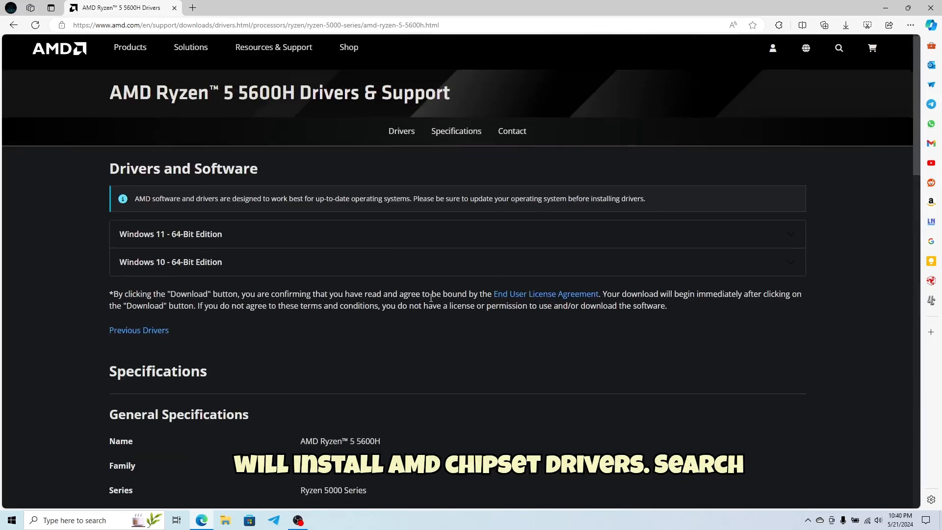
{"action": "left_click", "coordinate": [184, 255]}
{"action": "scroll", "coordinate": [295, 408], "scroll_direction": "down", "scroll_amount": 1}
{"action": "scroll", "coordinate": [392, 415], "scroll_direction": "down", "scroll_amount": 1}
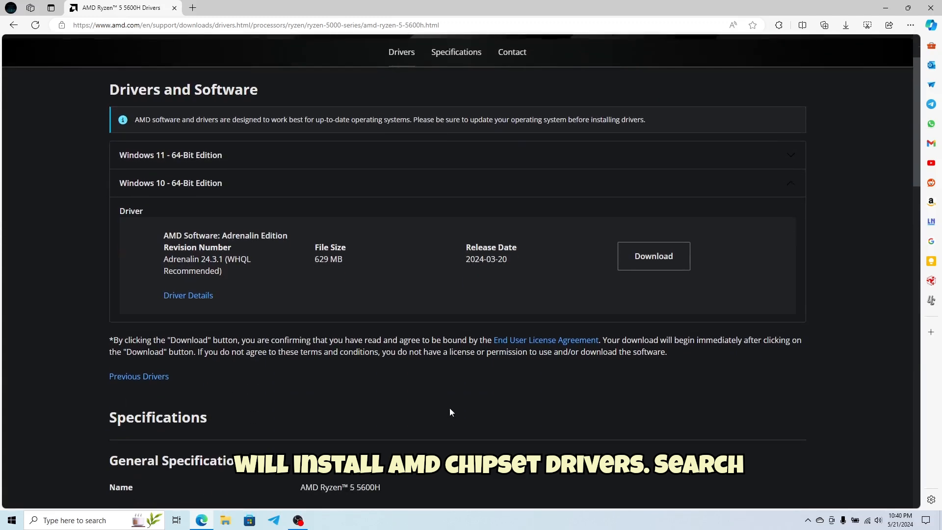
{"action": "left_click", "coordinate": [666, 255]}
{"action": "left_click", "coordinate": [826, 75]}
{"action": "left_click", "coordinate": [815, 91]}
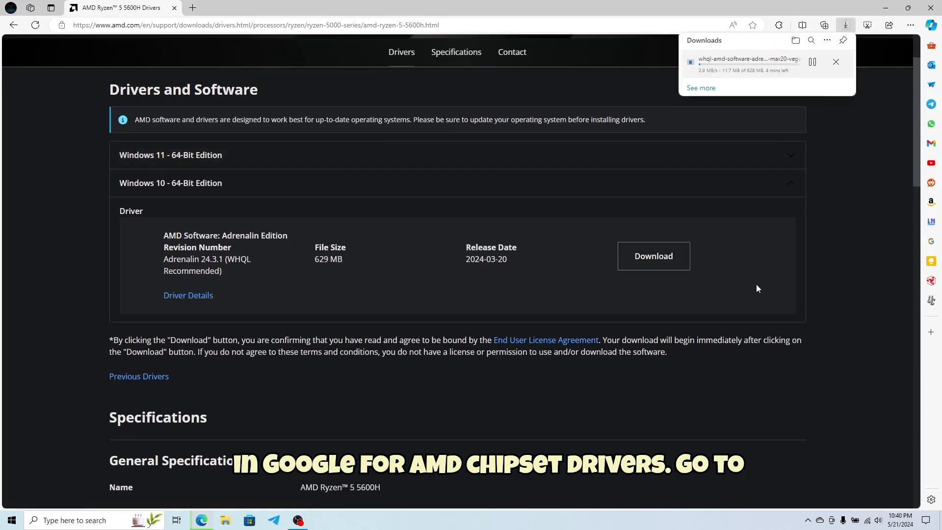
{"action": "scroll", "coordinate": [756, 284], "scroll_direction": "down", "scroll_amount": 15}
{"action": "scroll", "coordinate": [475, 314], "scroll_direction": "up", "scroll_amount": 20}
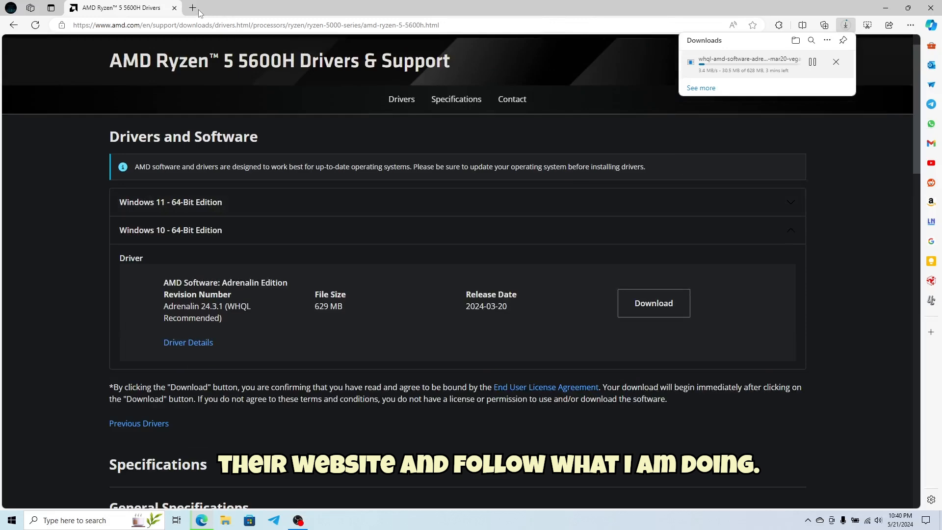
- Search the web for "nv clean install" in a new tab and start the NVCleanstall v1.16.0 download from TechPowerUp
{"action": "key", "text": "ctrl+t"}
{"action": "type", "text": "nv clean install"}
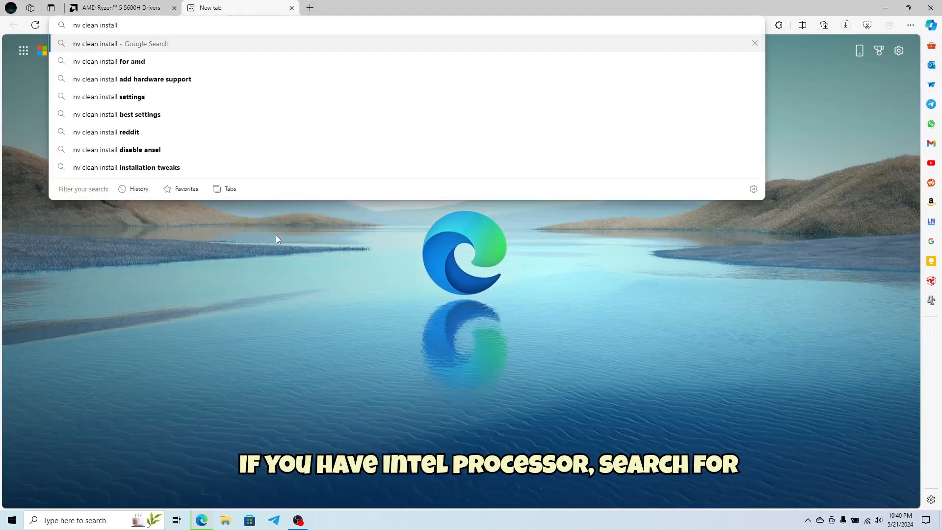
{"action": "key", "text": "Return"}
{"action": "left_click", "coordinate": [182, 142]}
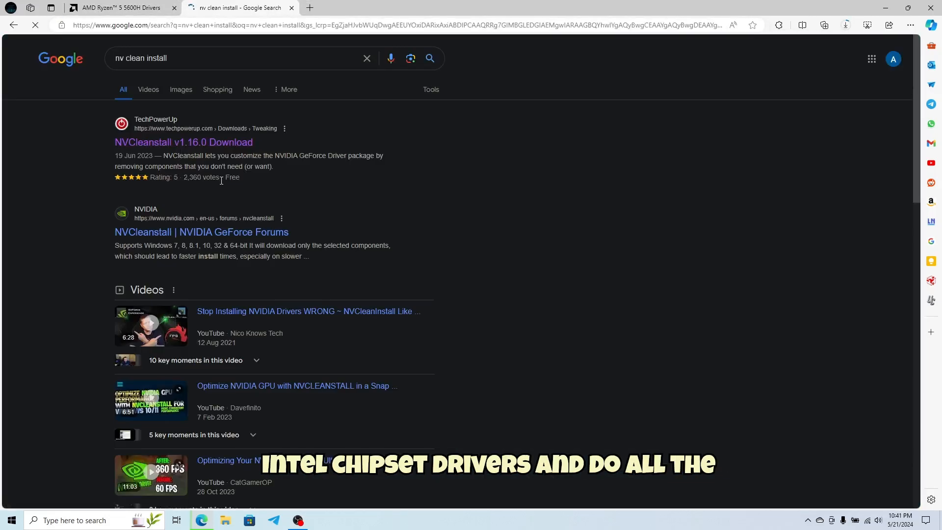
{"action": "left_click", "coordinate": [214, 239]}
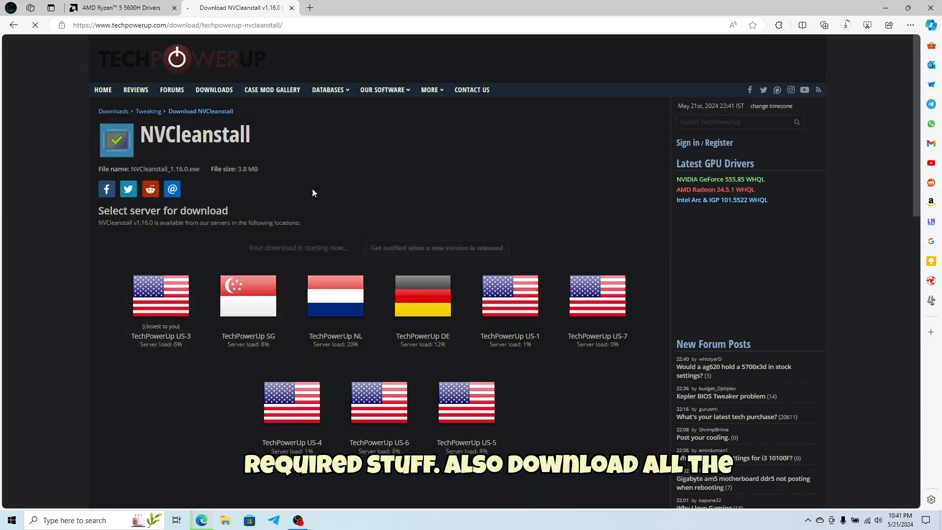
{"action": "left_click", "coordinate": [695, 123]}
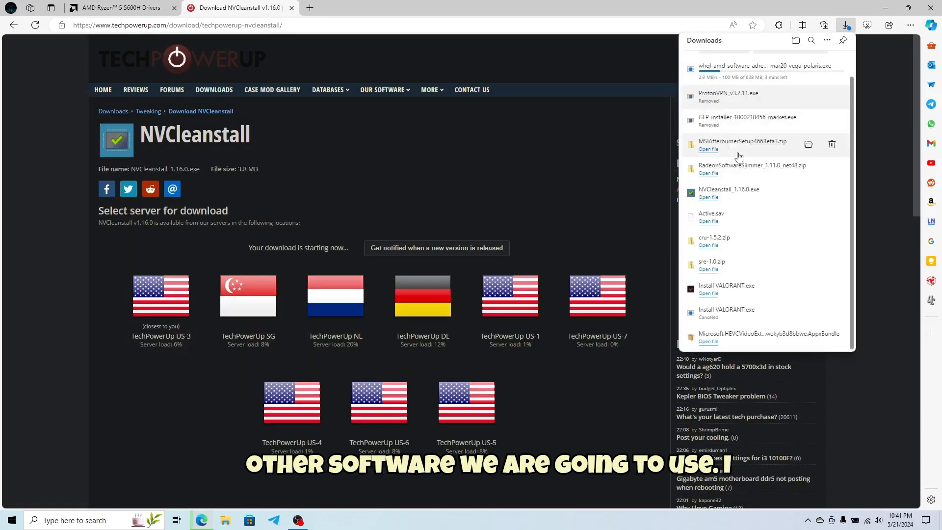
{"action": "left_click", "coordinate": [529, 158]}
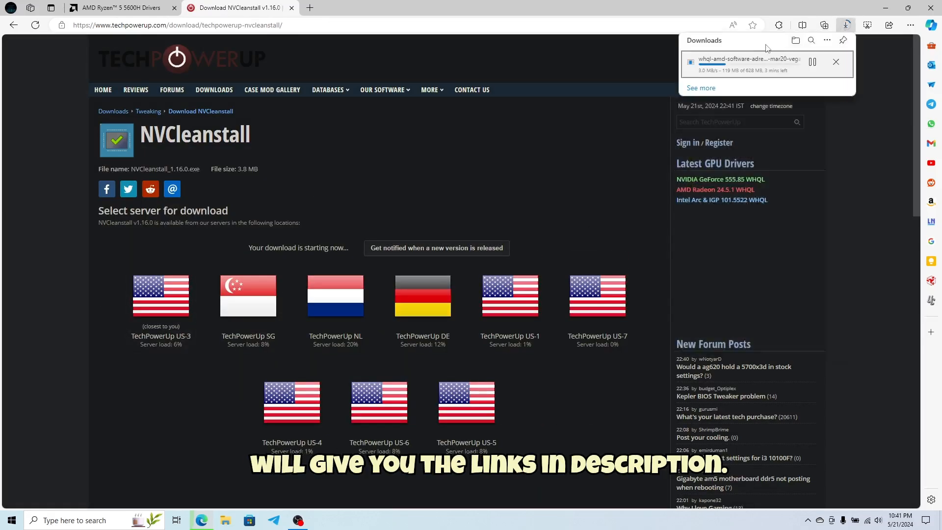
- Search for "radeon slimmer" in a new tab and open the releases page of the RadeonSoftwareSlimmer GitHub repository
{"action": "left_click", "coordinate": [309, 7]}
{"action": "type", "text": "radeon "}
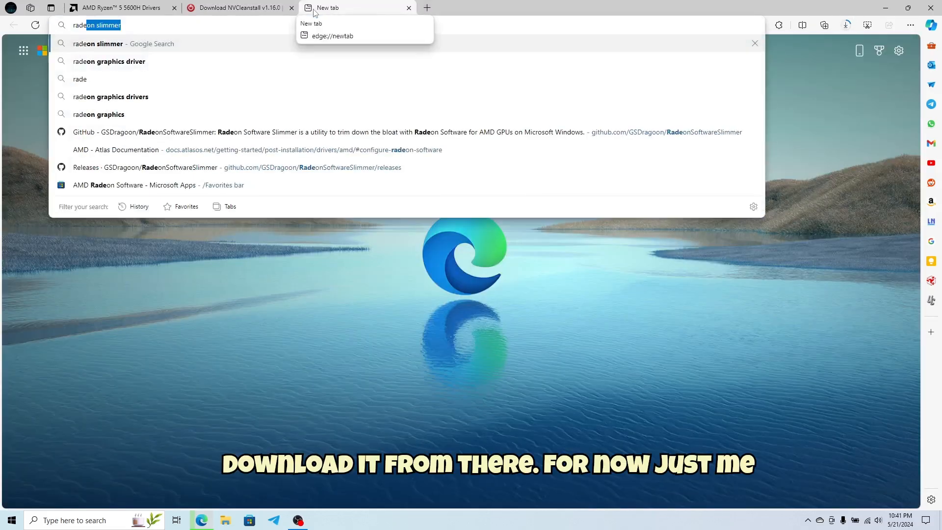
{"action": "type", "text": "slimmer"}
{"action": "key", "text": "Return"}
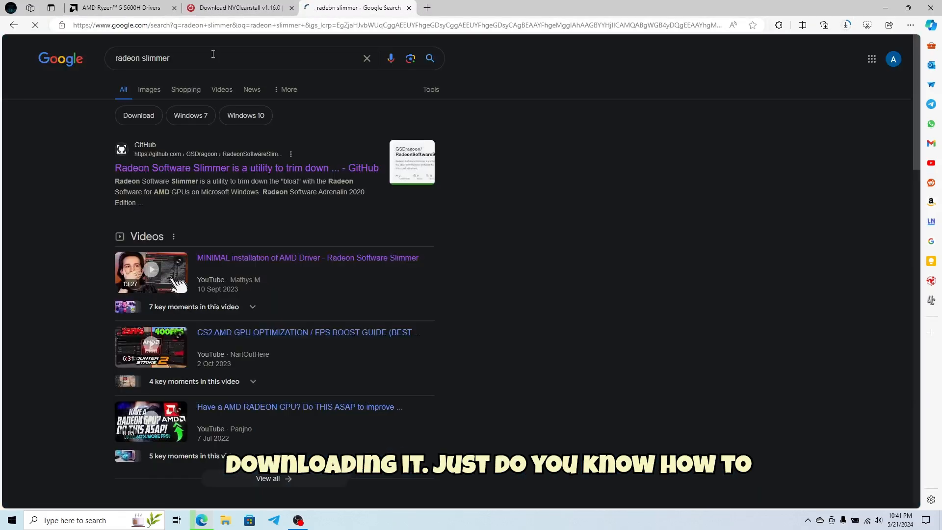
{"action": "left_click", "coordinate": [226, 169]}
{"action": "scroll", "coordinate": [226, 294], "scroll_direction": "down", "scroll_amount": 3}
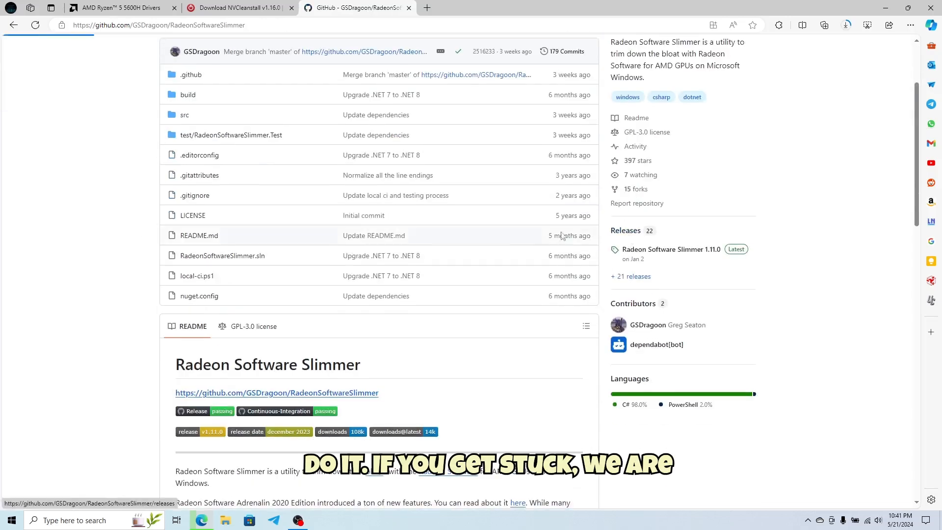
{"action": "left_click", "coordinate": [614, 288]}
{"action": "scroll", "coordinate": [526, 149], "scroll_direction": "up", "scroll_amount": 3}
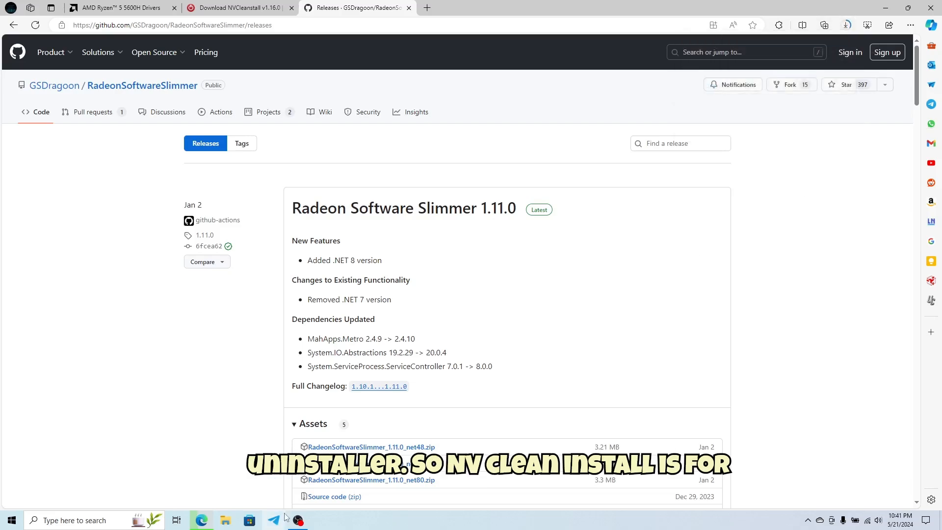
- Search for "display driver uninstaller" in a new tab and start the DDU 18.0.7.6 download from guru3d
{"action": "left_click", "coordinate": [309, 526]}
{"action": "key", "text": "ctrl+t"}
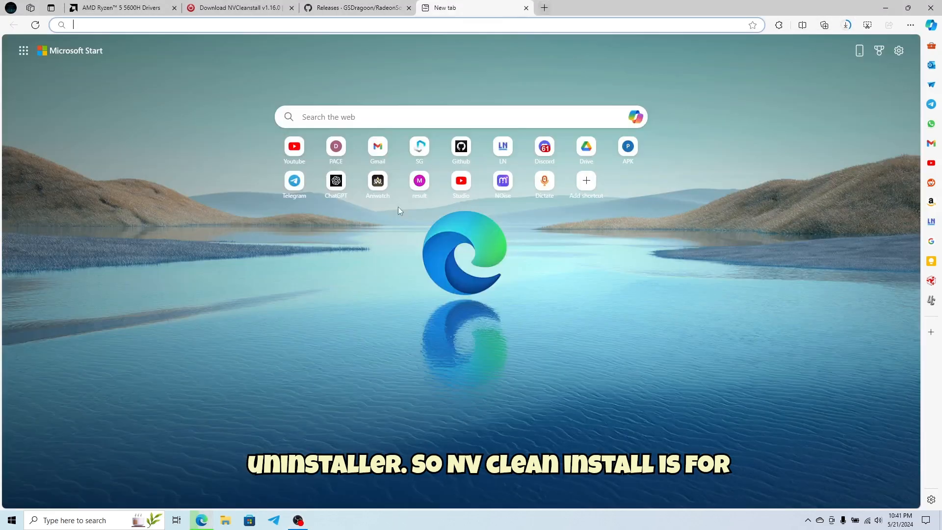
{"action": "type", "text": "display"}
{"action": "key", "text": "Down"}
{"action": "key", "text": "Return"}
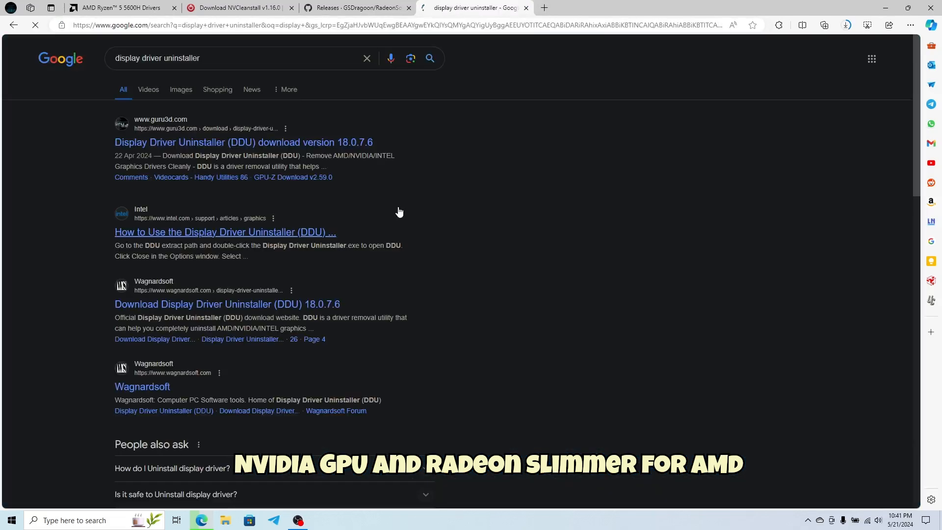
{"action": "left_click", "coordinate": [234, 148]}
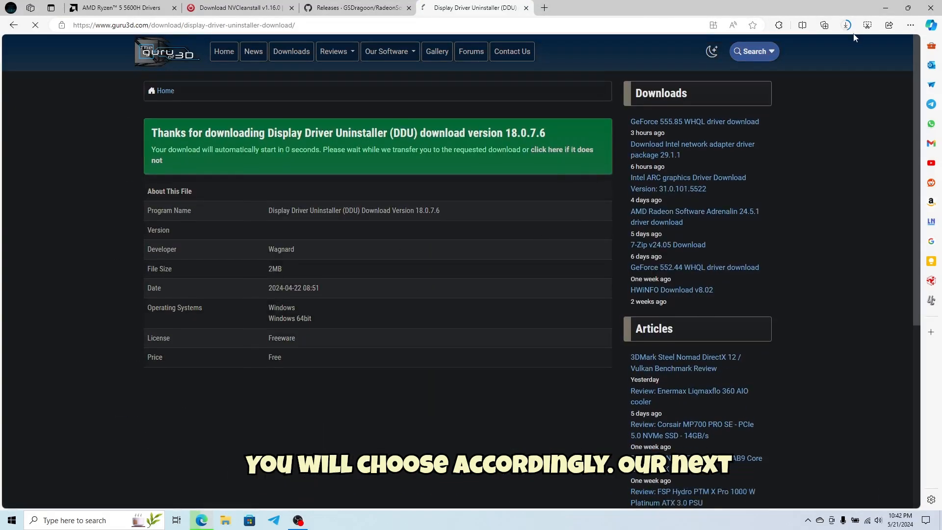
{"action": "left_click", "coordinate": [844, 63]}
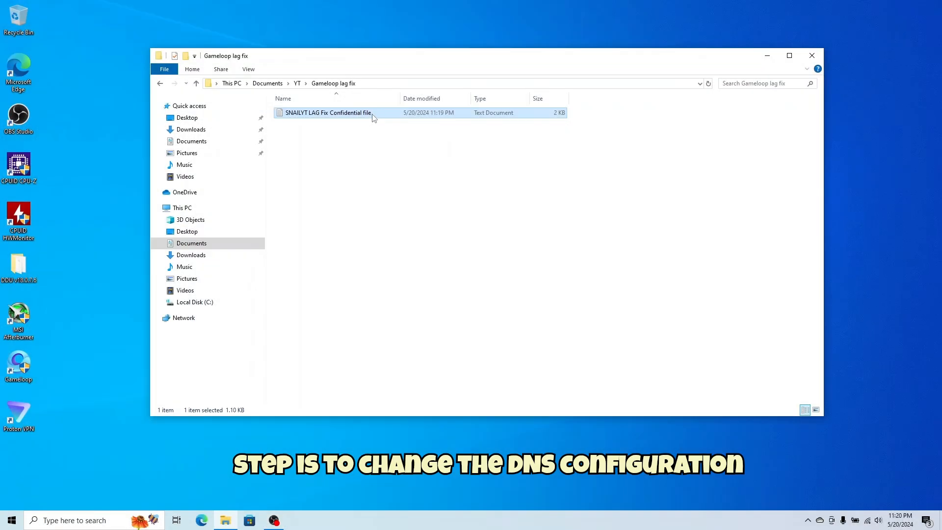
- Open the text file "SNAILYT LAG Fix Confidential file" in Notepad, close its folder window and reposition the notes
{"action": "double_click", "coordinate": [373, 114]}
{"action": "left_click", "coordinate": [811, 58]}
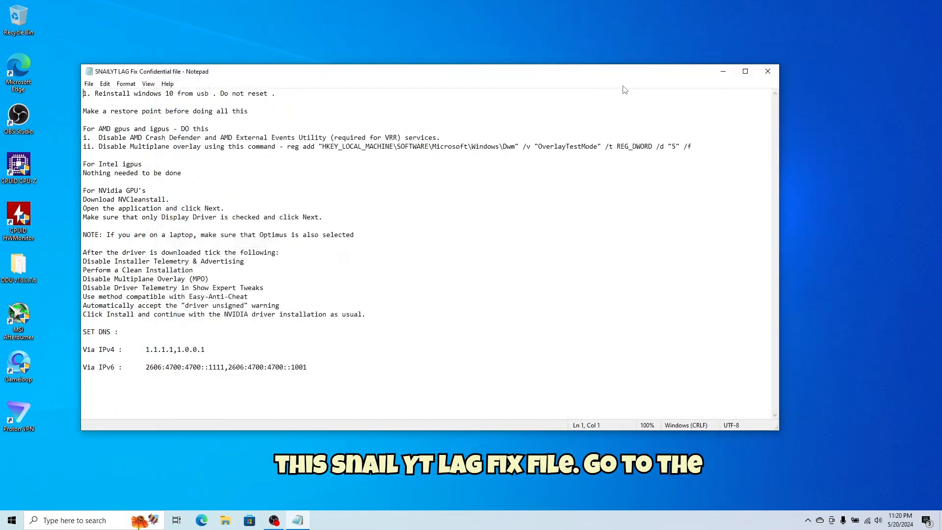
{"action": "left_click_drag", "start_coordinate": [393, 71], "coordinate": [408, 54]}
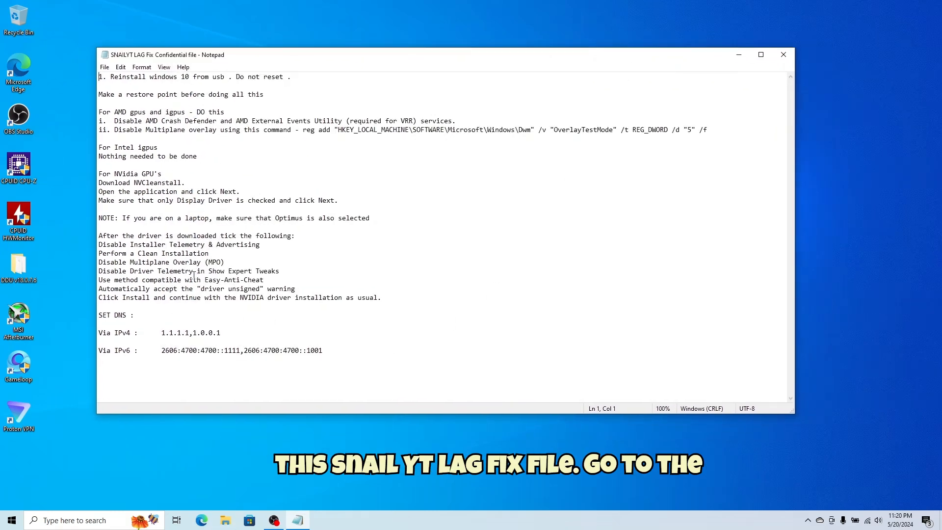
{"action": "left_click", "coordinate": [231, 263]}
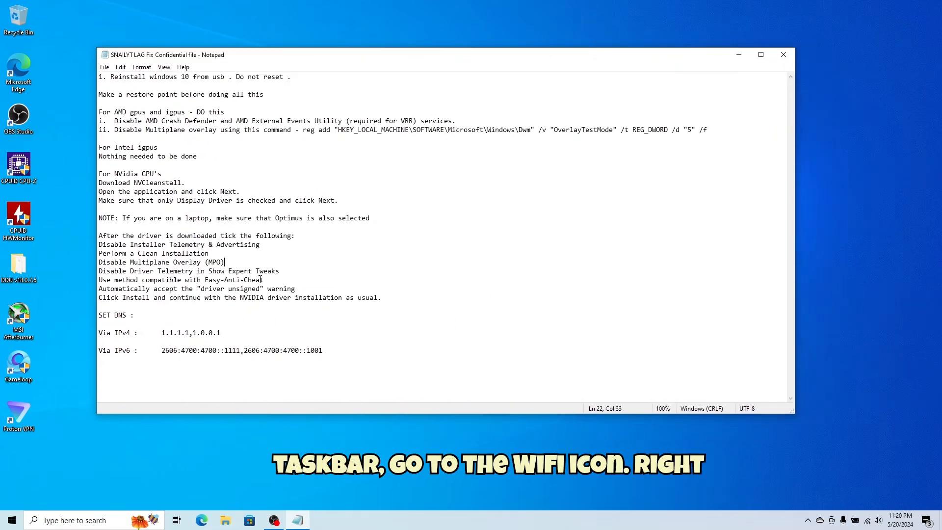
- Open the network adapter options from the network and Internet settings, close Settings and move the Network Connections window aside
{"action": "right_click", "coordinate": [868, 521]}
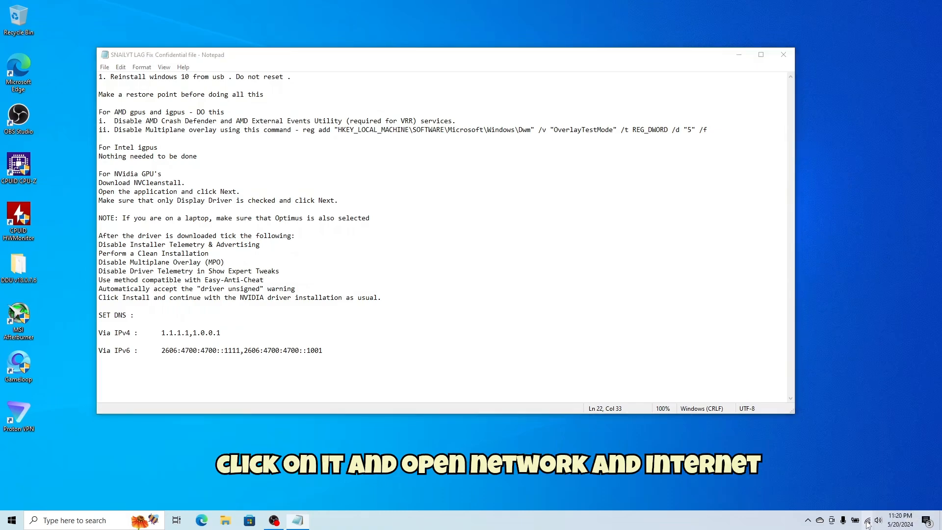
{"action": "left_click", "coordinate": [854, 508]}
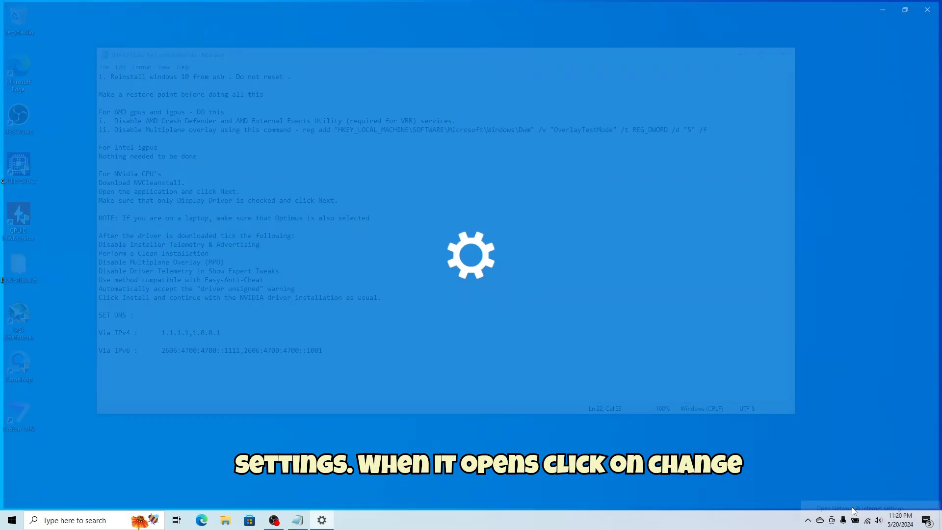
{"action": "double_click", "coordinate": [579, 5]}
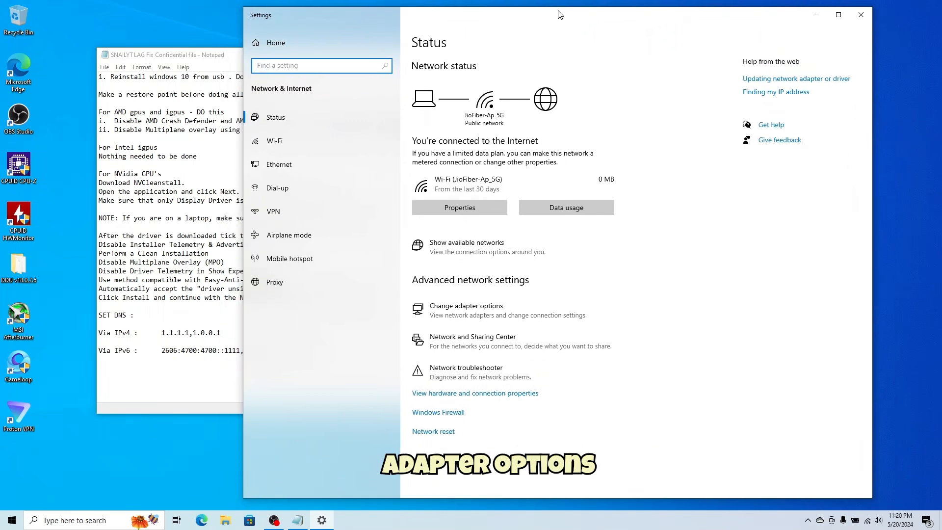
{"action": "left_click", "coordinate": [476, 314]}
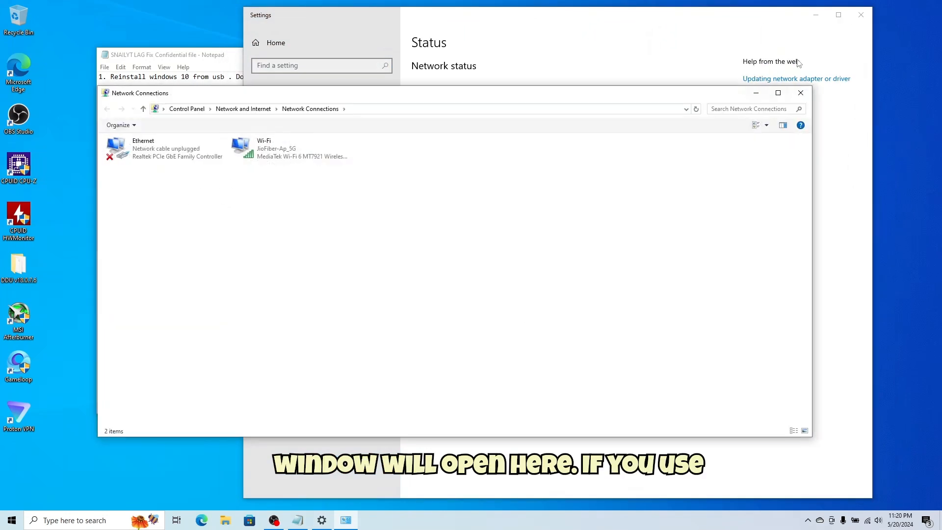
{"action": "left_click", "coordinate": [868, 16]}
{"action": "left_click_drag", "start_coordinate": [530, 100], "coordinate": [598, 95]}
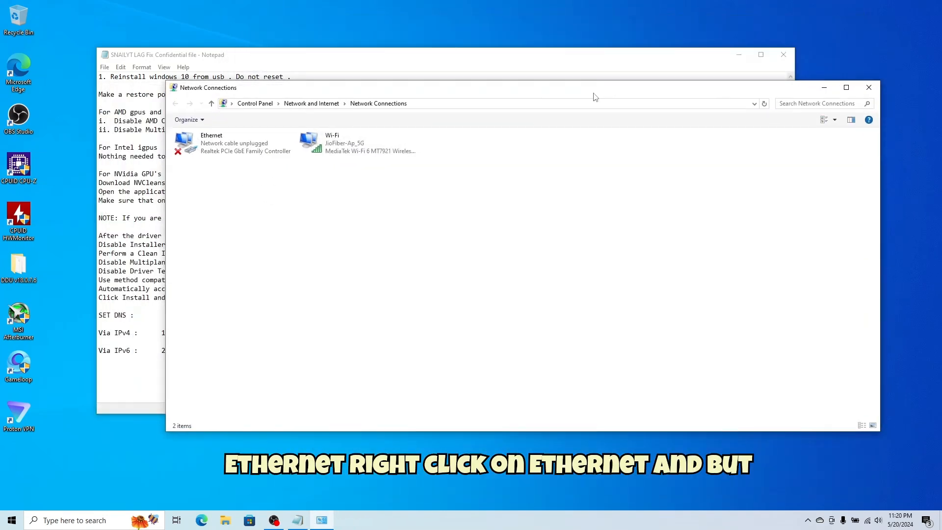
- Open the Wi-Fi connection's Internet Protocol Version 4 properties and choose to use manually specified DNS server addresses
{"action": "left_click", "coordinate": [357, 144]}
{"action": "right_click", "coordinate": [346, 143]}
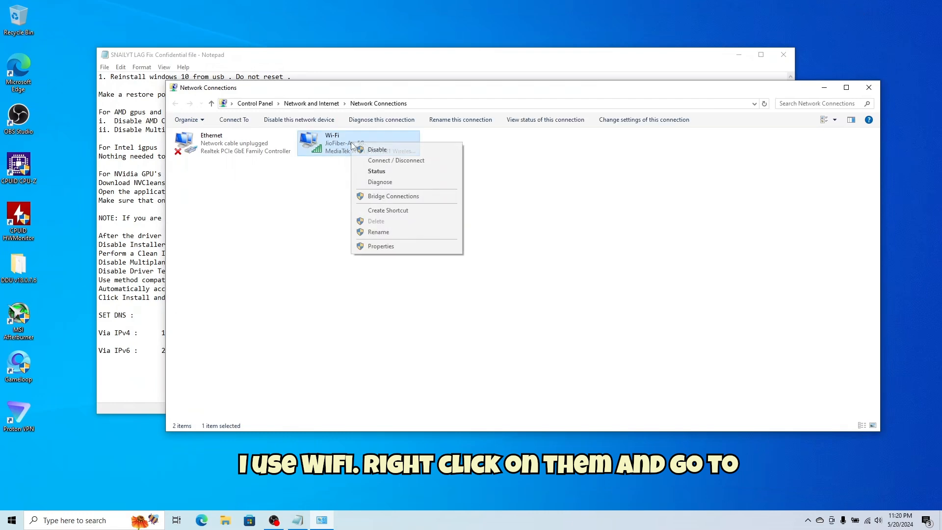
{"action": "left_click", "coordinate": [400, 247]}
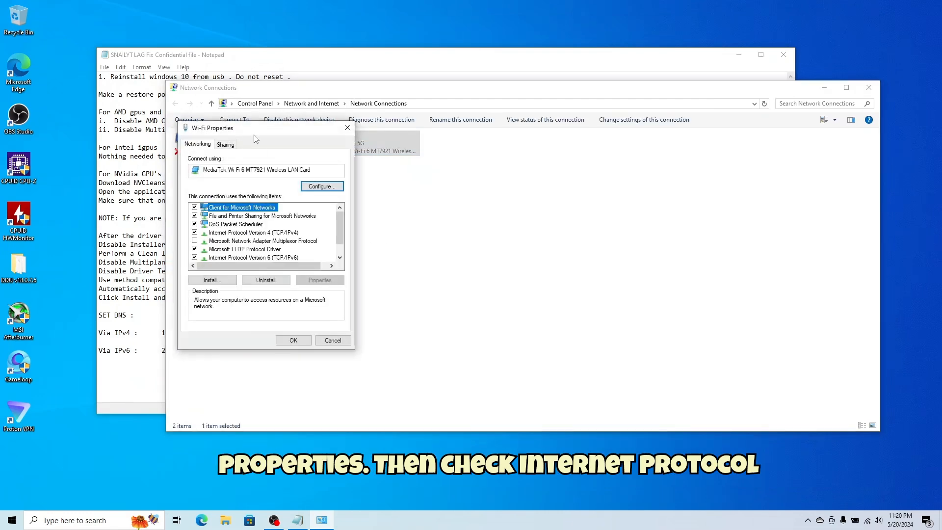
{"action": "left_click_drag", "start_coordinate": [259, 131], "coordinate": [416, 128]}
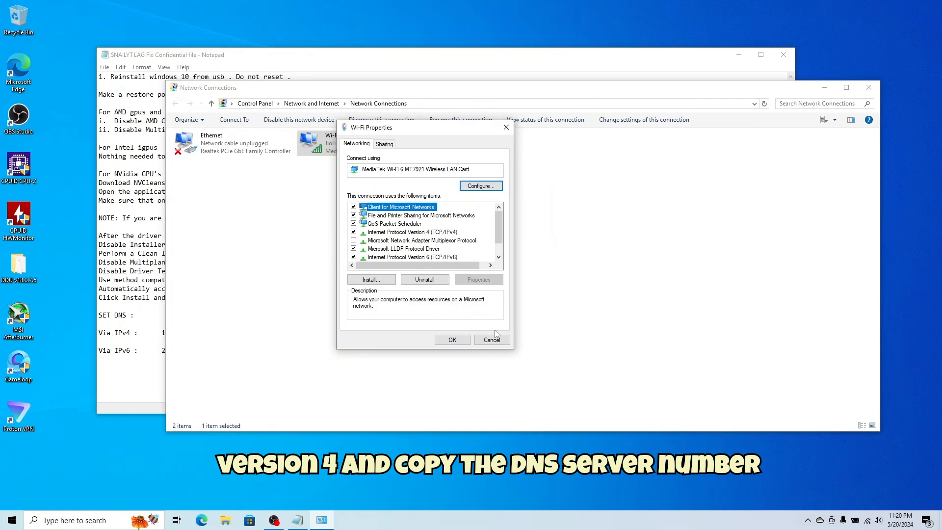
{"action": "scroll", "coordinate": [421, 243], "scroll_direction": "down", "scroll_amount": 1}
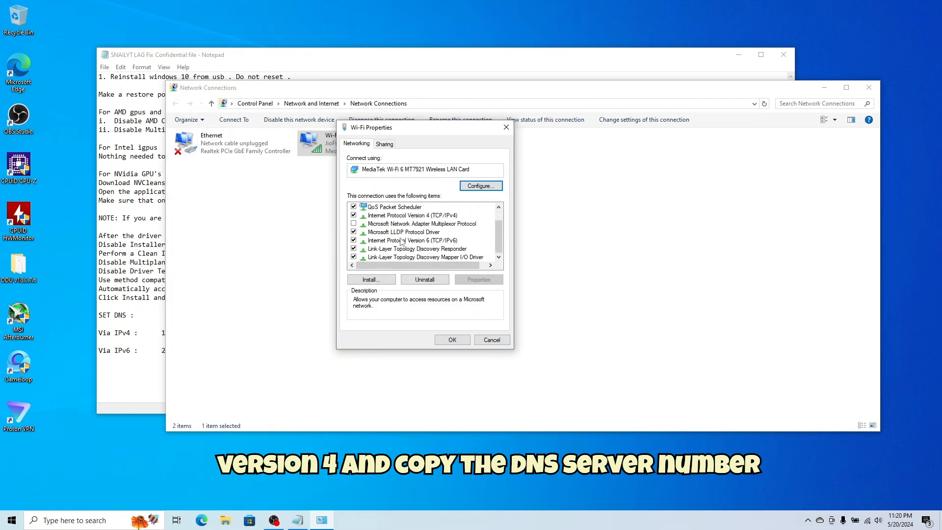
{"action": "left_click", "coordinate": [416, 216]}
{"action": "left_click", "coordinate": [474, 281]}
{"action": "left_click", "coordinate": [402, 304]}
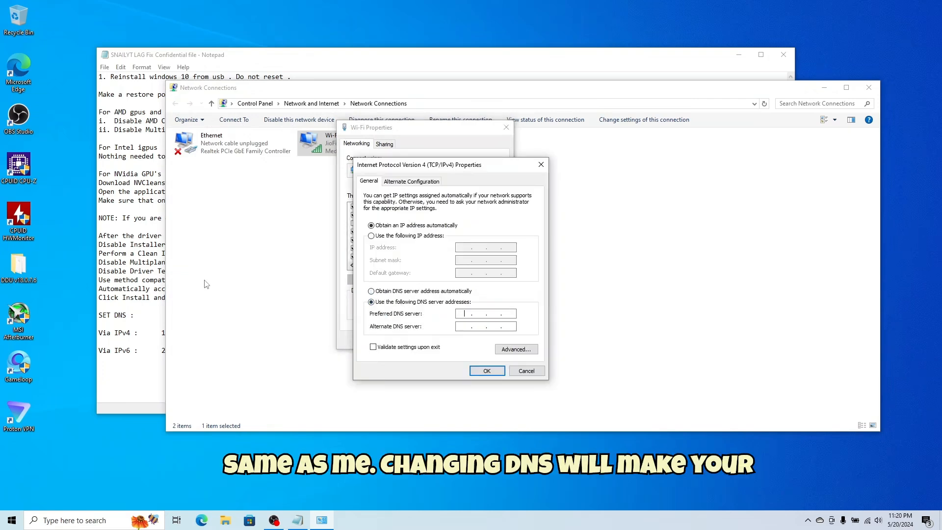
- Set the IPv4 preferred DNS server to 1.1.1.1 and the alternate to 1.0.0.1, using the addresses from the notes
{"action": "left_click_drag", "start_coordinate": [161, 333], "coordinate": [188, 333]}
{"action": "right_click", "coordinate": [185, 336]}
{"action": "left_click", "coordinate": [211, 366]}
{"action": "key", "text": "alt+Tab"}
{"action": "key", "text": "alt+Tab"}
{"action": "key", "text": "alt+Tab"}
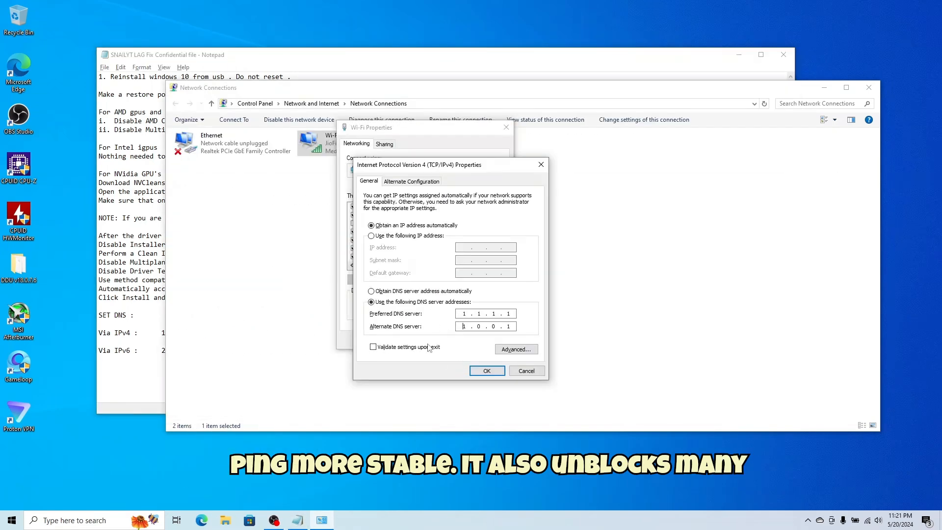
{"action": "left_click", "coordinate": [486, 372]}
- In the Wi-Fi connection's IPv6 properties, set the preferred DNS server to 2606:4700:4700::1111 and the alternate to 2606:4700:4700::1001 from the notes
{"action": "left_click", "coordinate": [450, 255]}
{"action": "left_click", "coordinate": [119, 331]}
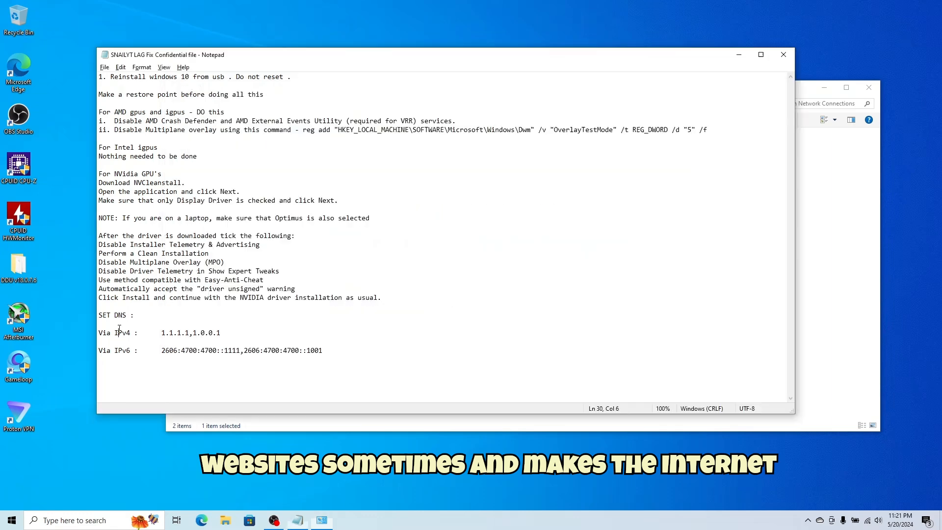
{"action": "key", "text": "alt+Tab"}
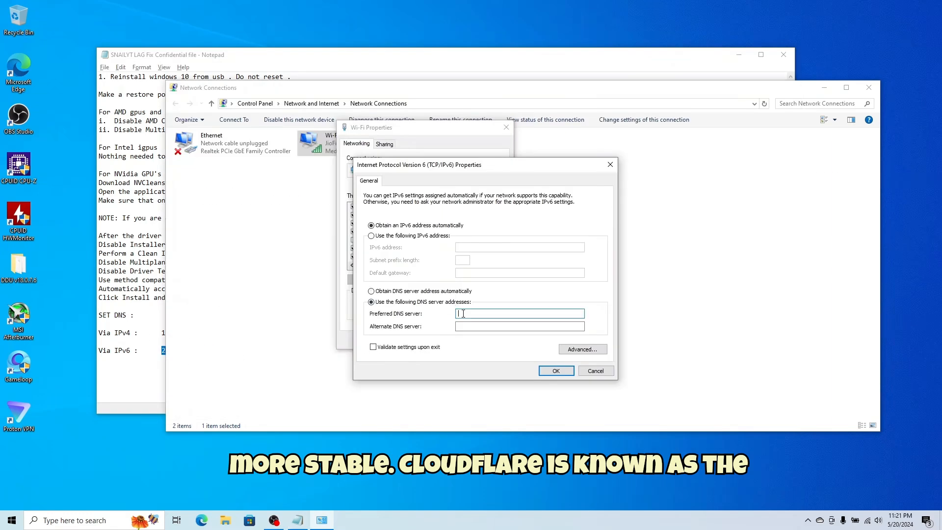
{"action": "key", "text": "alt+Tab"}
{"action": "left_click_drag", "start_coordinate": [244, 350], "coordinate": [311, 350]}
{"action": "key", "text": "alt+Tab"}
{"action": "left_click", "coordinate": [476, 326]}
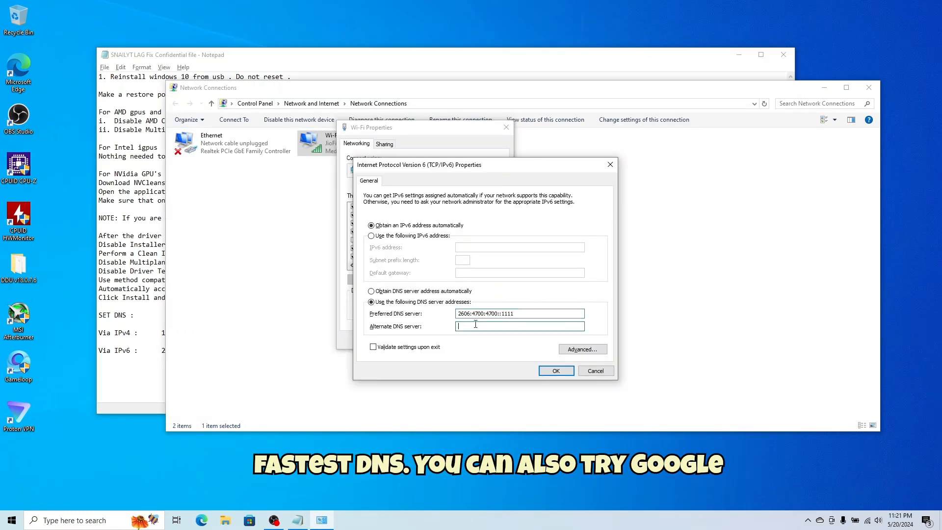
- Enable validation of the IPv6 settings upon exit, apply them, close the Wi-Fi properties and move the network diagnostics window aside
{"action": "left_click", "coordinate": [373, 347]}
{"action": "left_click", "coordinate": [556, 371]}
{"action": "left_click", "coordinate": [454, 338]}
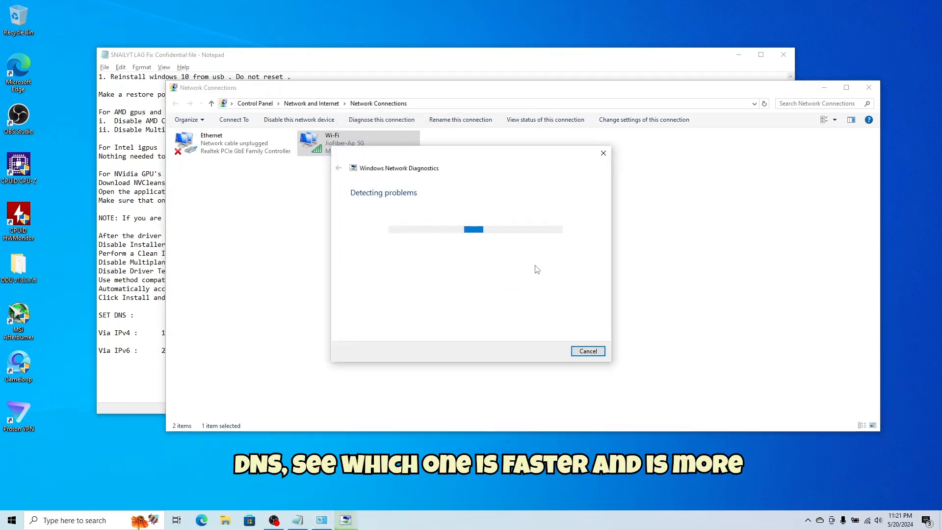
{"action": "left_click_drag", "start_coordinate": [451, 155], "coordinate": [495, 140]}
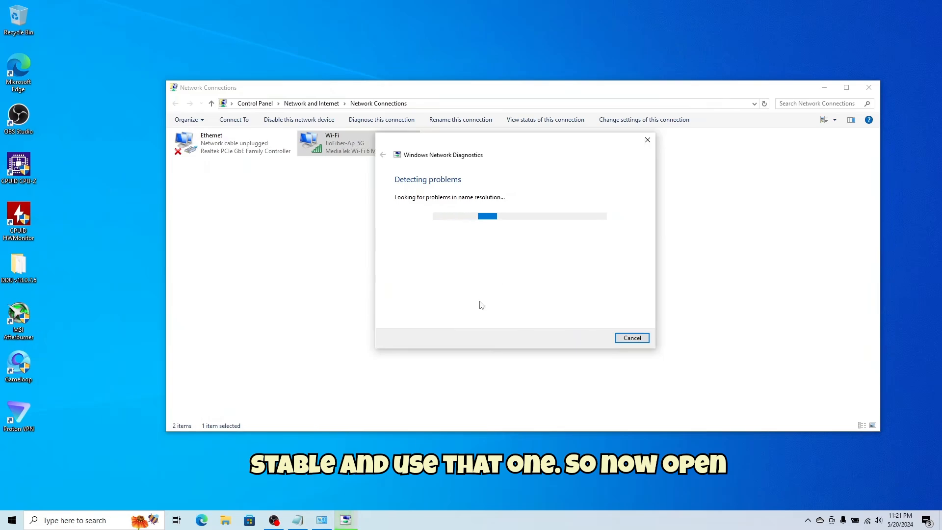
- Open Command Prompt as administrator and flush the DNS cache with ipconfig /flushdns
{"action": "key", "text": "super"}
{"action": "type", "text": "cmd"}
{"action": "left_click", "coordinate": [262, 268]}
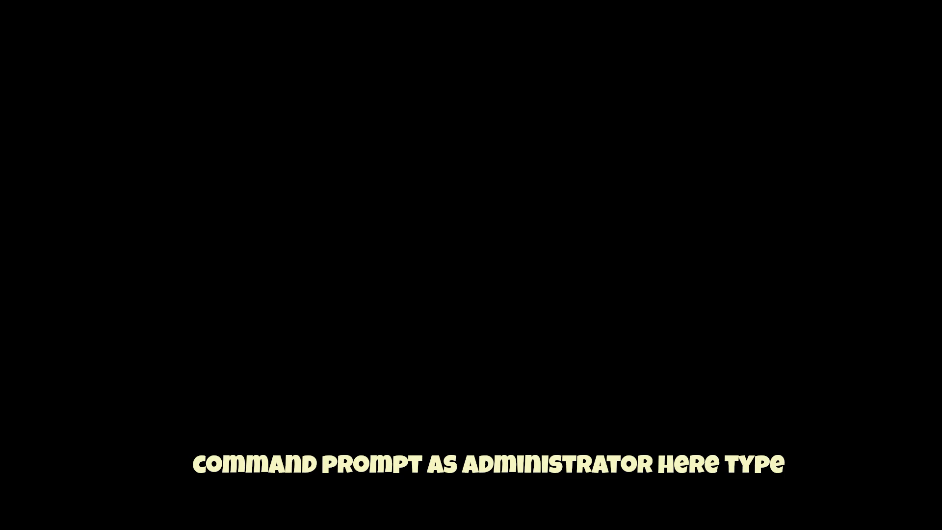
{"action": "left_click_drag", "start_coordinate": [275, 39], "coordinate": [327, 128]}
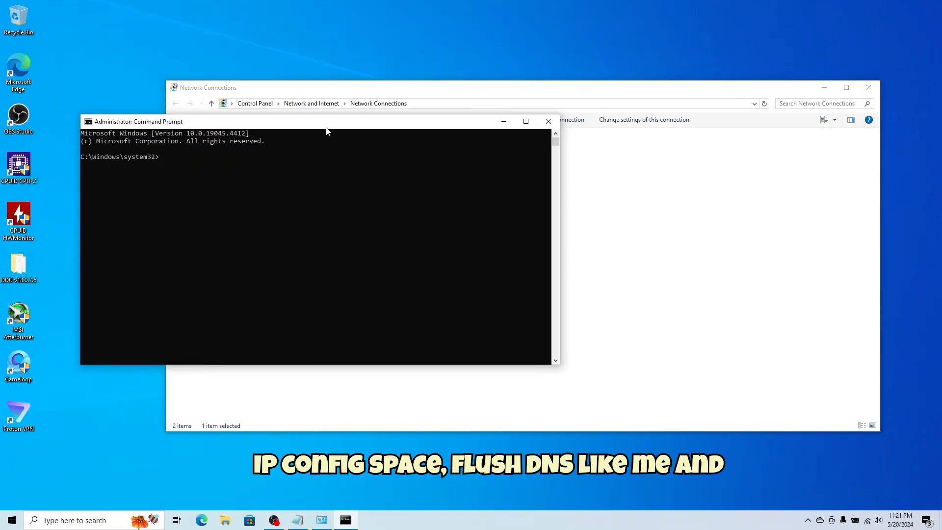
{"action": "type", "text": "ipconfig /fla"}
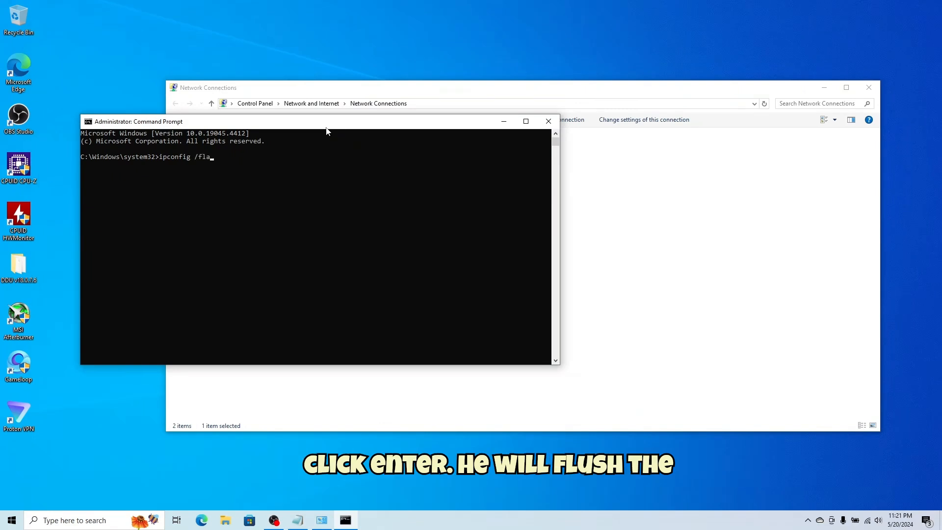
{"action": "type", "text": "shdns"}
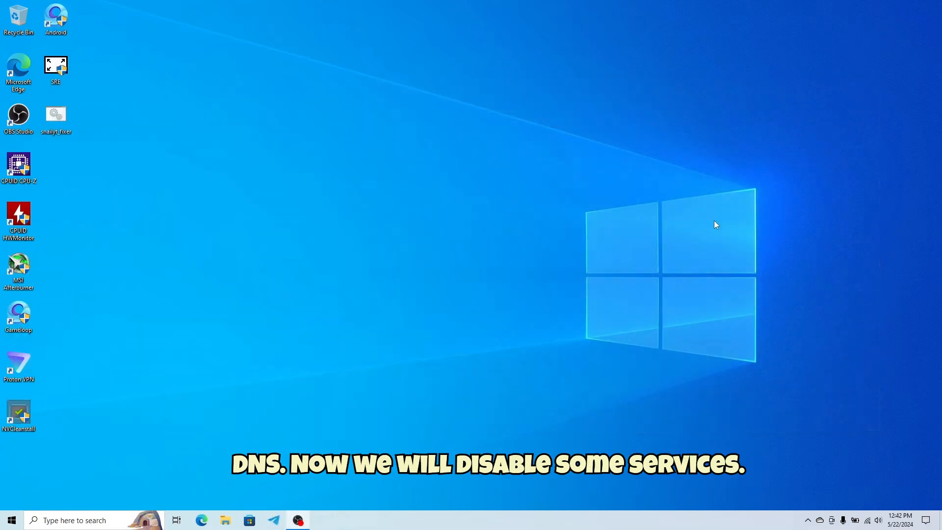
- Open System Configuration and display its list of services
{"action": "key", "text": "super"}
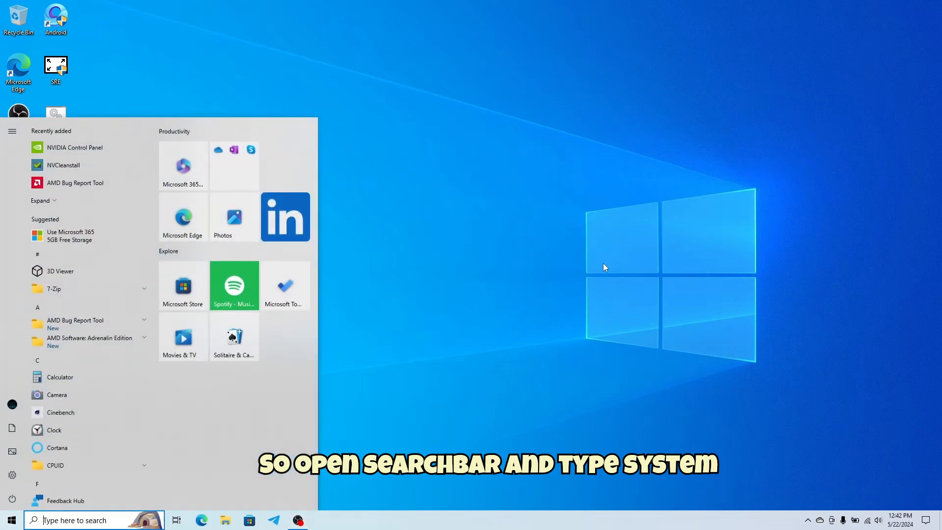
{"action": "type", "text": "system"}
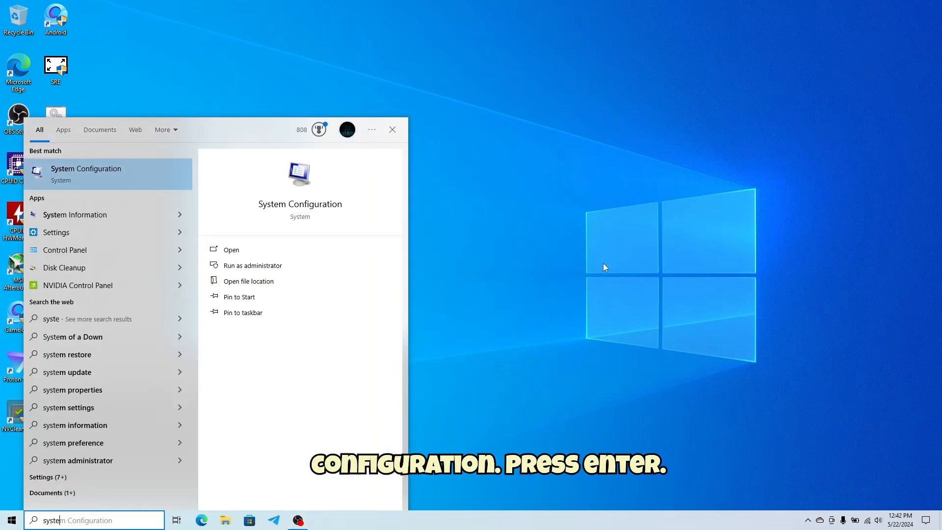
{"action": "key", "text": "Return"}
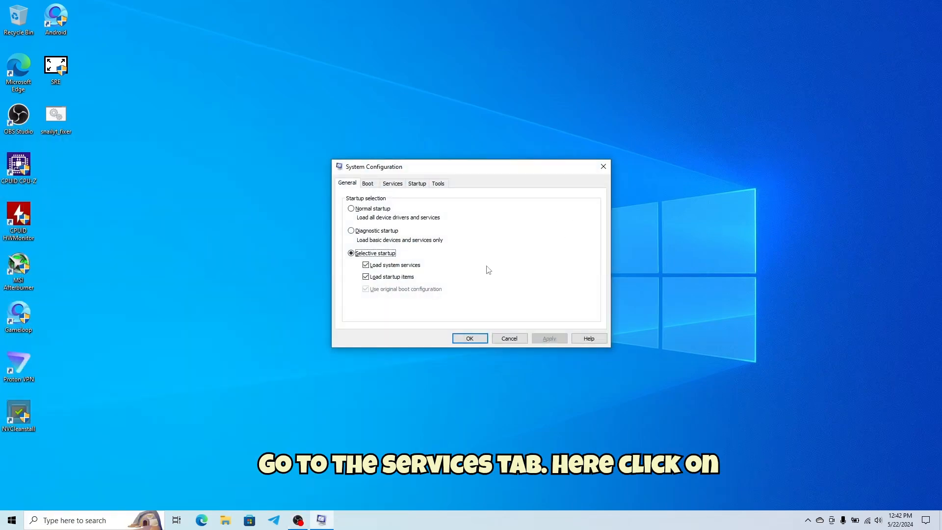
{"action": "left_click", "coordinate": [369, 184]}
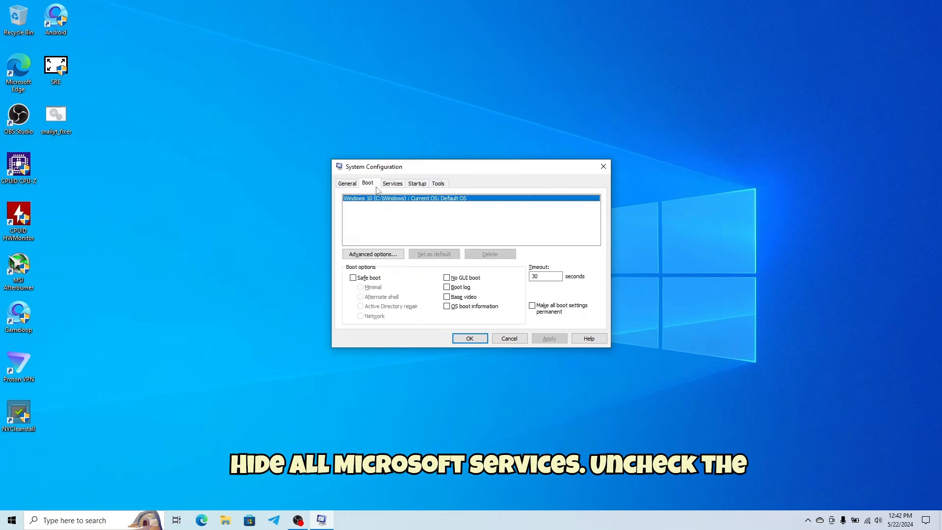
{"action": "left_click", "coordinate": [393, 183]}
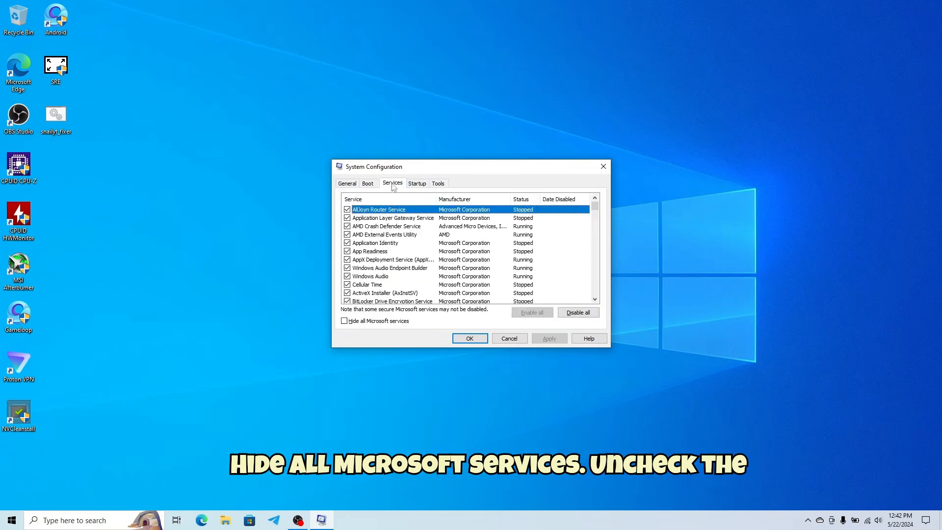
- Hide all Microsoft services and disable unneeded third-party services such as QMEmulatorService
{"action": "left_click", "coordinate": [345, 321]}
{"action": "left_click", "coordinate": [361, 269]}
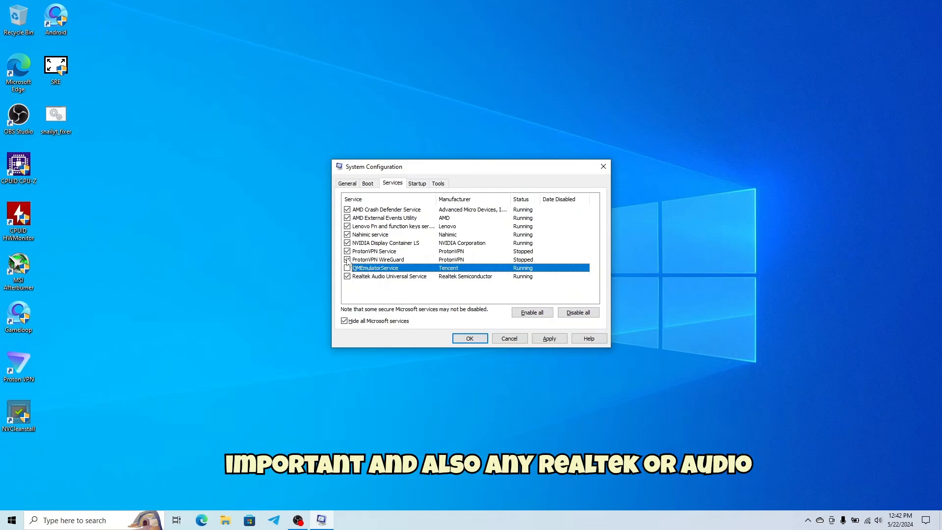
{"action": "left_click", "coordinate": [362, 235]}
{"action": "left_click", "coordinate": [360, 227]}
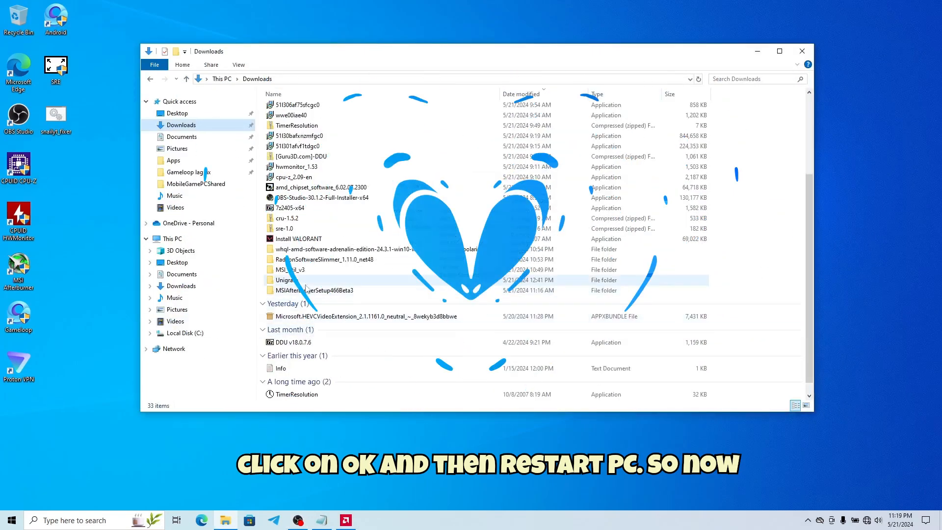
- Look through the Downloads folder for the DDU archive, the DDU v18.0.7.6 application and the Guru3D.com folder
{"action": "scroll", "coordinate": [306, 289], "scroll_direction": "up", "scroll_amount": 4}
{"action": "left_click", "coordinate": [311, 270]}
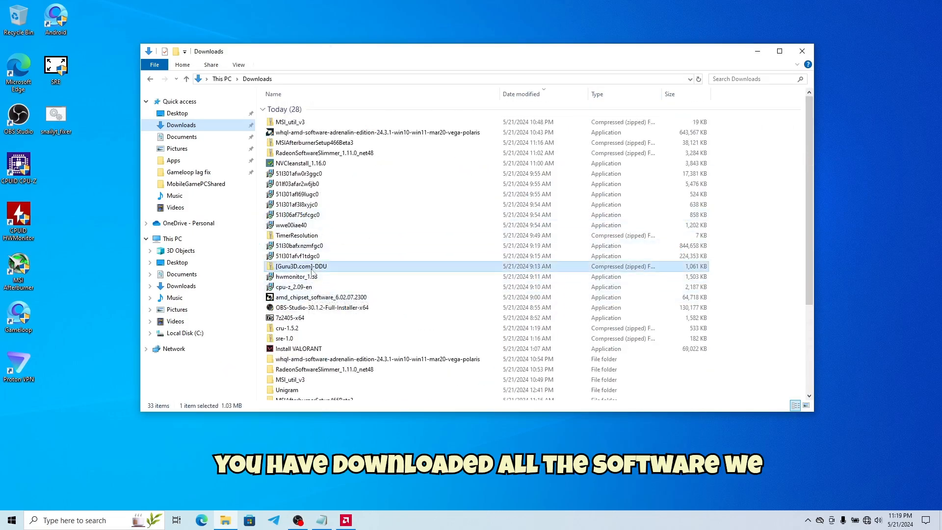
{"action": "scroll", "coordinate": [313, 324], "scroll_direction": "down", "scroll_amount": 4}
{"action": "left_click", "coordinate": [312, 330]}
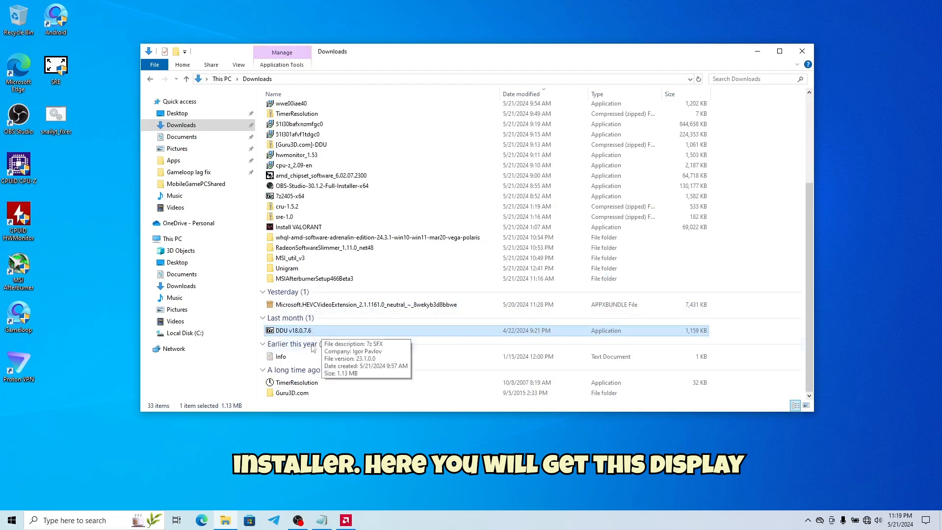
{"action": "double_click", "coordinate": [292, 392]}
{"action": "left_click", "coordinate": [257, 79]}
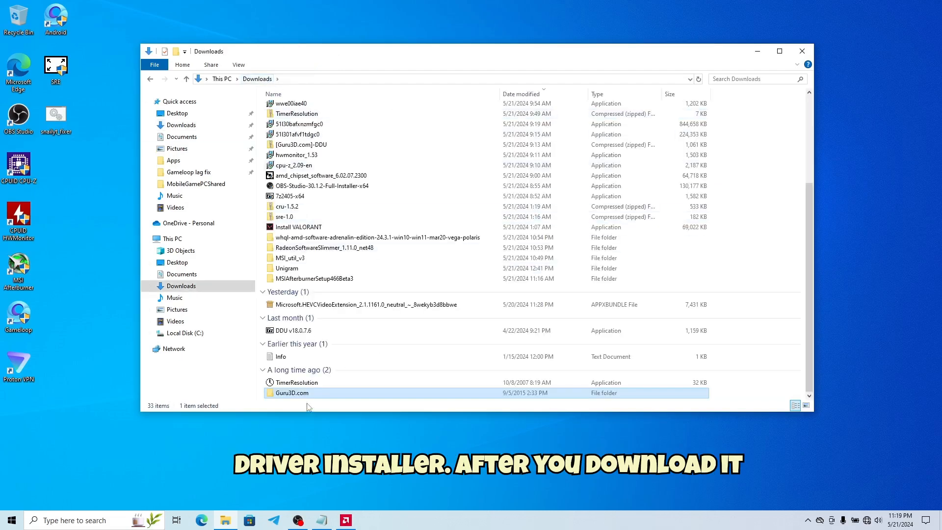
{"action": "scroll", "coordinate": [393, 245], "scroll_direction": "up", "scroll_amount": 10}
- Open the DDU v18.0.7.6 folder inside Apps and launch Display Driver Uninstaller from it
{"action": "left_click", "coordinate": [195, 158]}
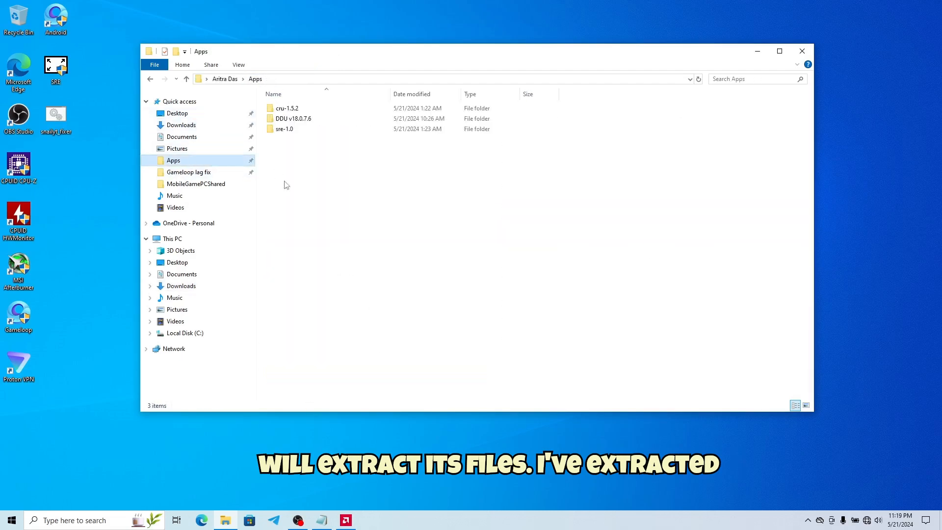
{"action": "double_click", "coordinate": [287, 118]}
{"action": "left_click", "coordinate": [325, 131]}
{"action": "double_click", "coordinate": [325, 131]}
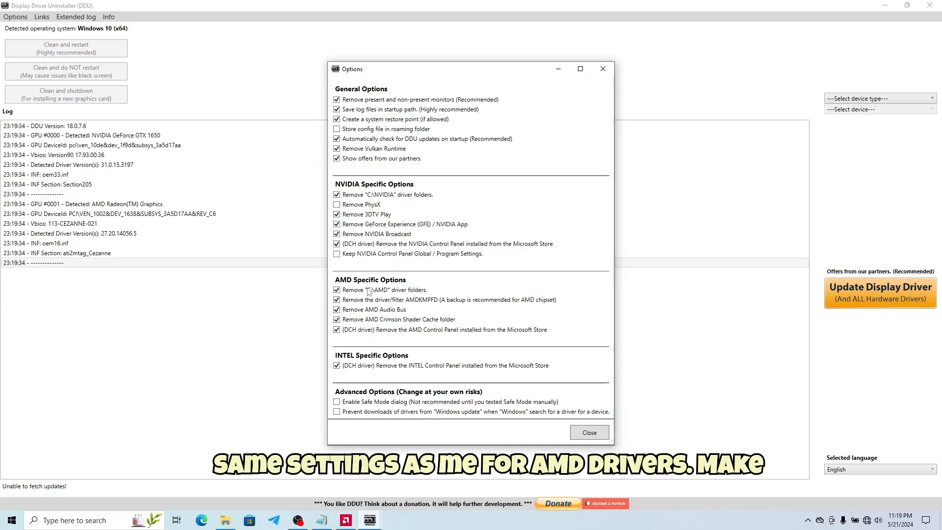
- In the DDU options, prevent driver downloads from Windows Update, acknowledge the notice and close the options
{"action": "left_click", "coordinate": [354, 322]}
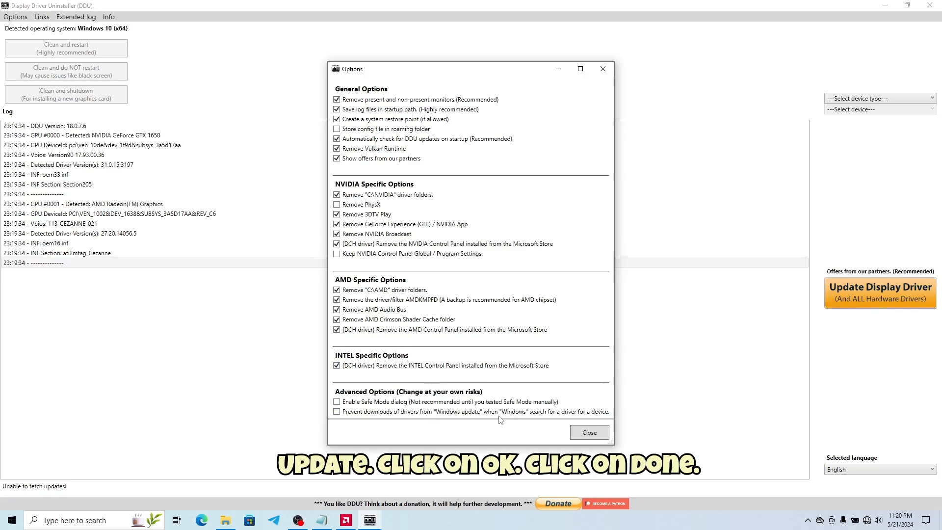
{"action": "left_click", "coordinate": [454, 412]}
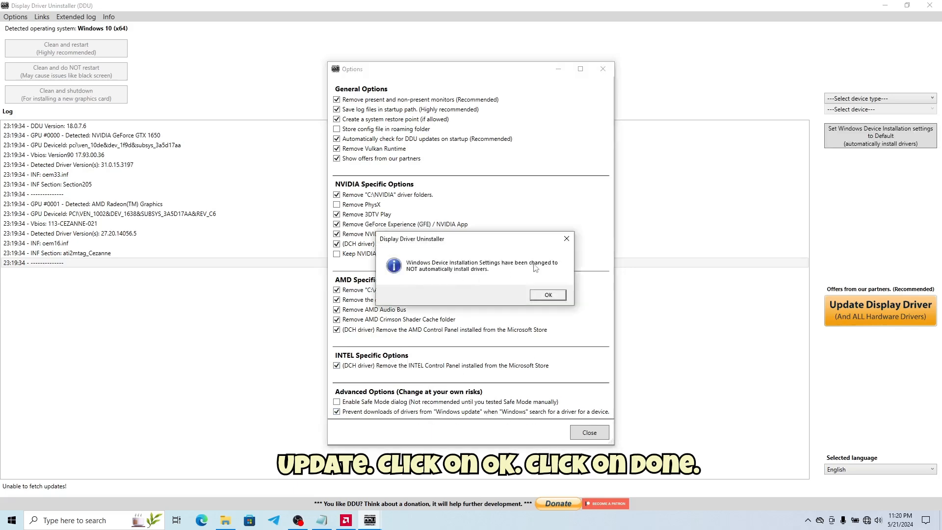
{"action": "left_click", "coordinate": [548, 296]}
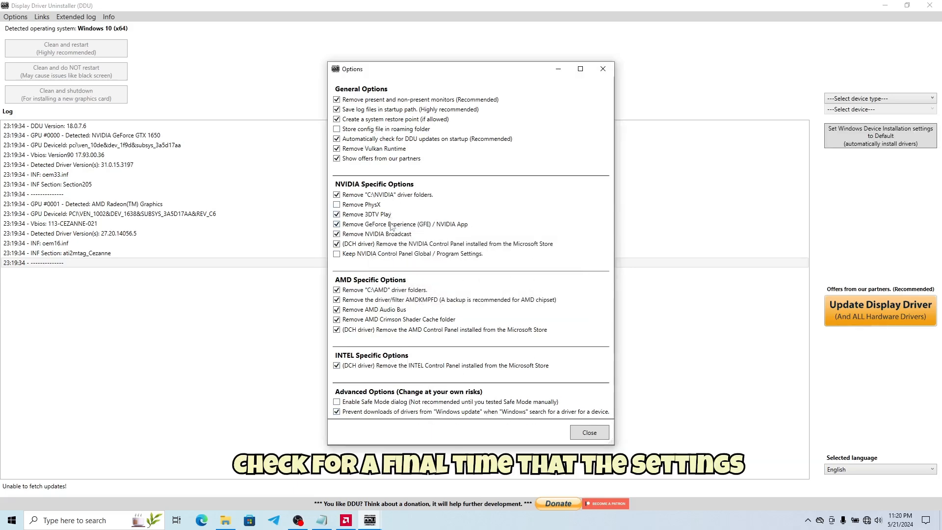
{"action": "left_click", "coordinate": [588, 436]}
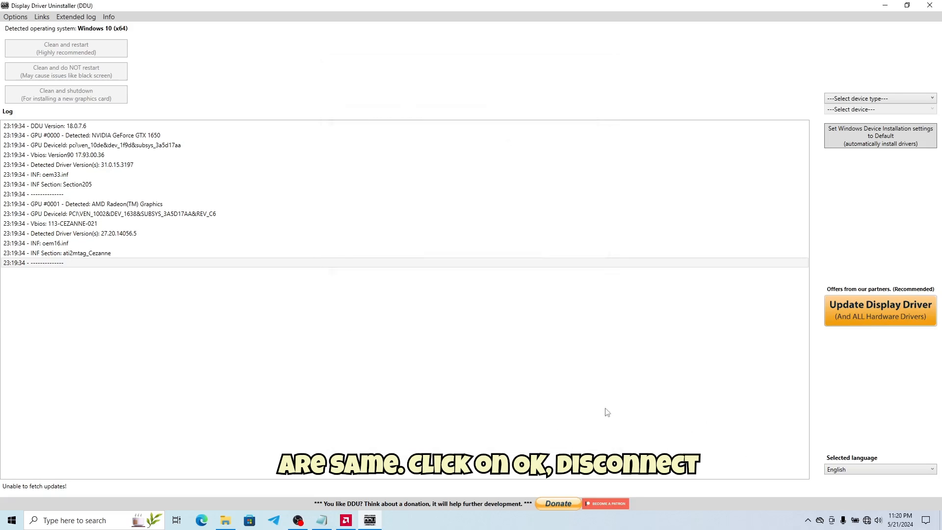
- Check the network connection and the Windows Update pause status, and close Settings
{"action": "left_click", "coordinate": [867, 521]}
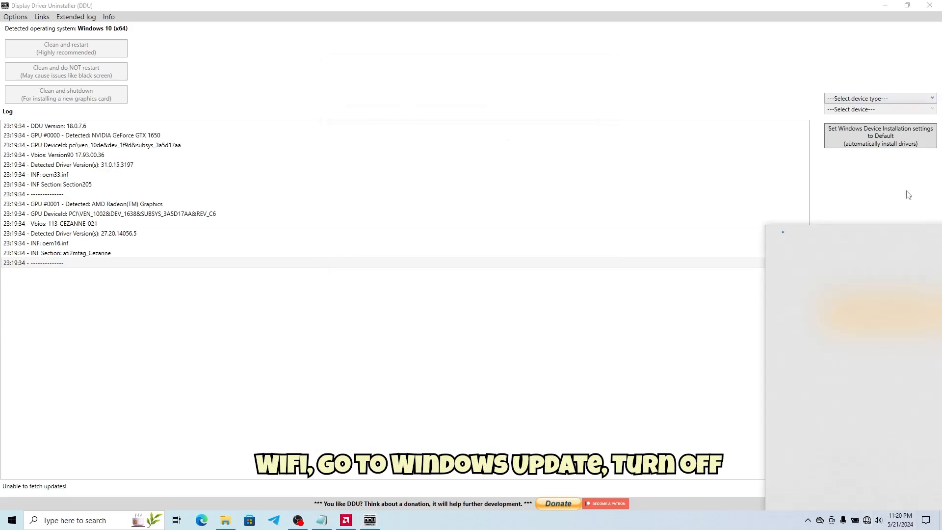
{"action": "left_click", "coordinate": [519, 447]}
{"action": "left_click", "coordinate": [8, 528]}
{"action": "left_click", "coordinate": [12, 483]}
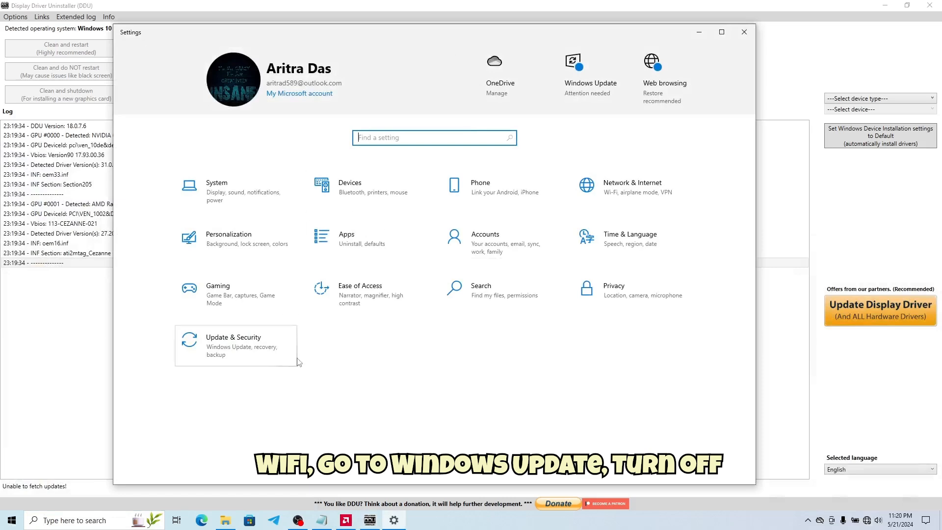
{"action": "left_click", "coordinate": [223, 400]}
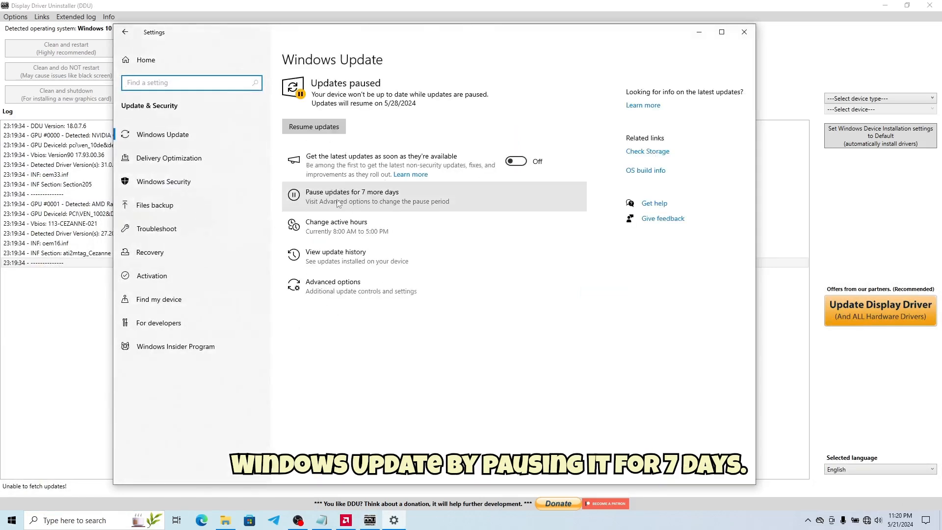
{"action": "left_click", "coordinate": [747, 35]}
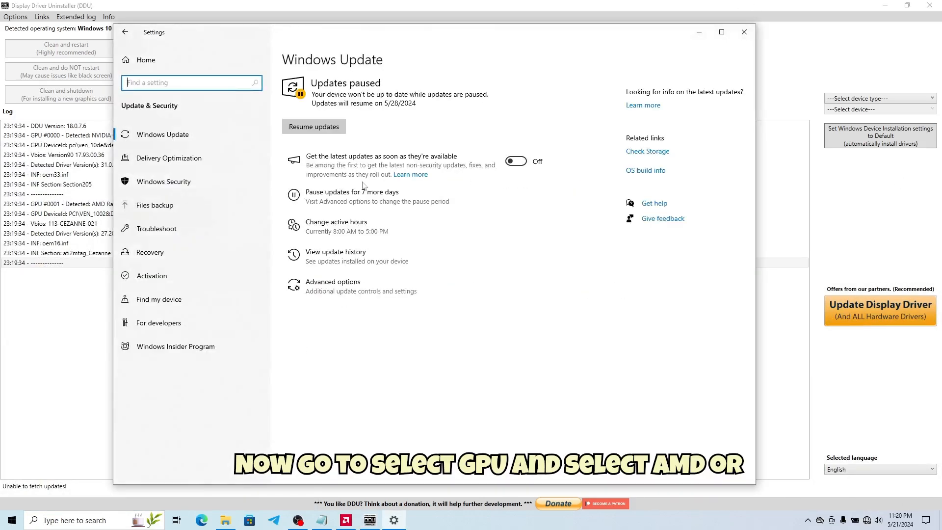
- Set the DDU device type to GPU and the device to AMD
{"action": "left_click", "coordinate": [870, 98]}
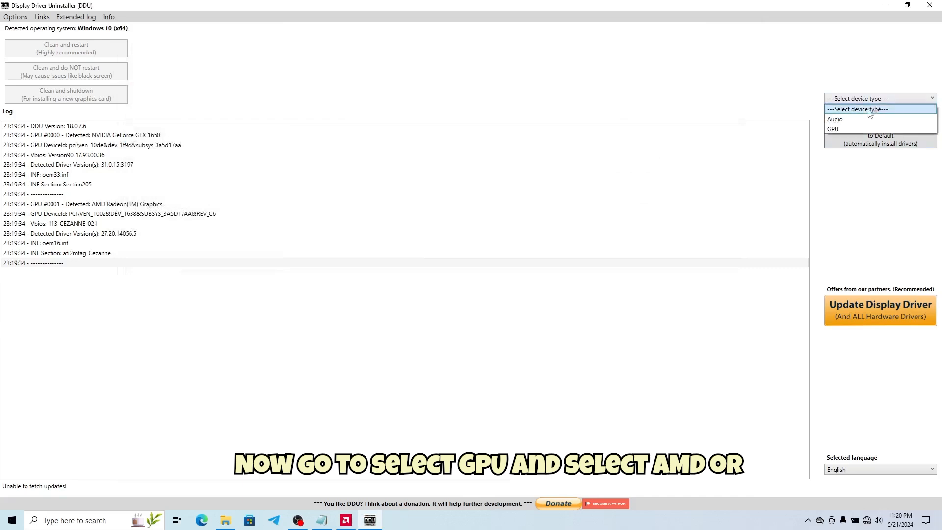
{"action": "left_click", "coordinate": [847, 128]}
{"action": "left_click", "coordinate": [878, 109]}
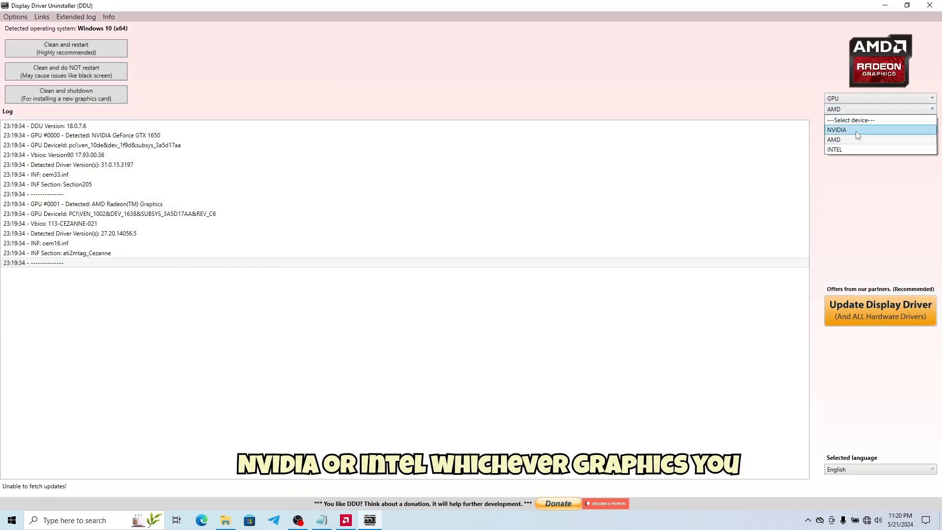
{"action": "left_click", "coordinate": [849, 139]}
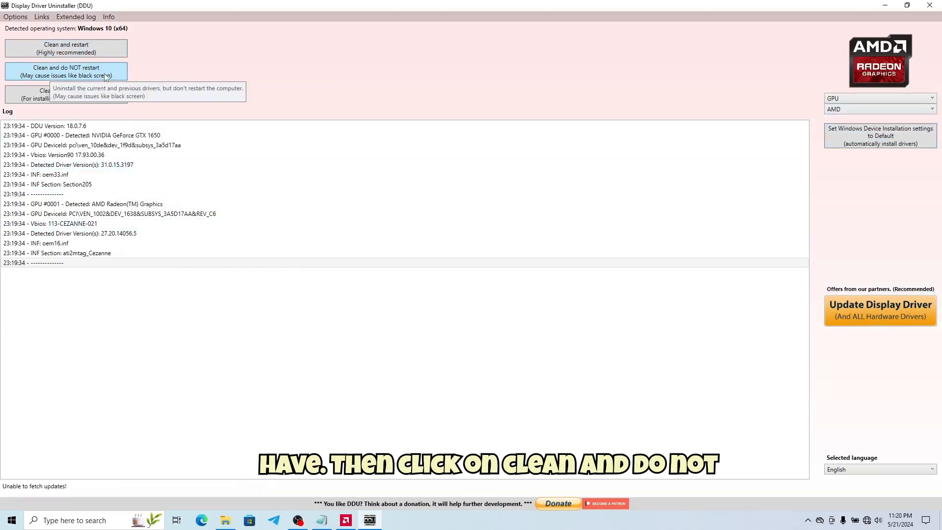
- Switch the device to NVIDIA and start cleaning its drivers without restarting, acknowledging the notice about closed programs
{"action": "left_click", "coordinate": [874, 109]}
{"action": "left_click", "coordinate": [849, 135]}
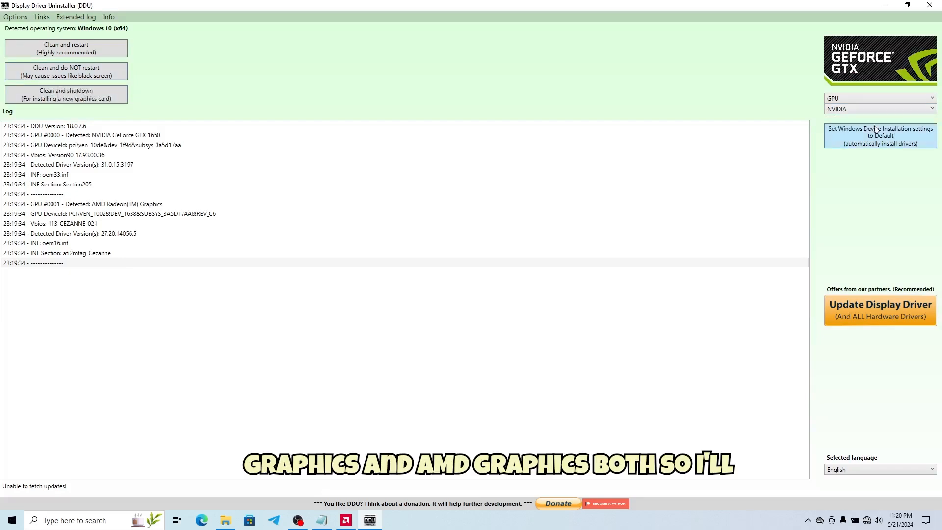
{"action": "left_click", "coordinate": [118, 73]}
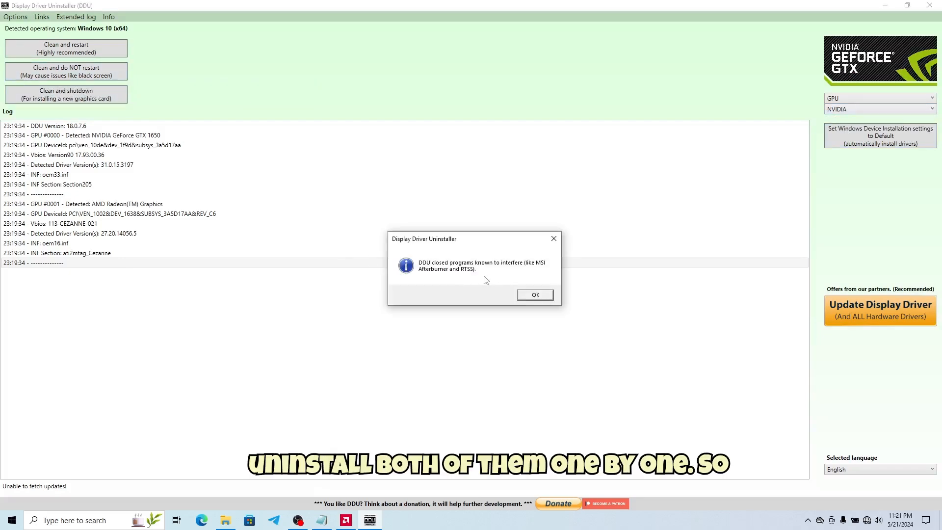
{"action": "left_click", "coordinate": [528, 296]}
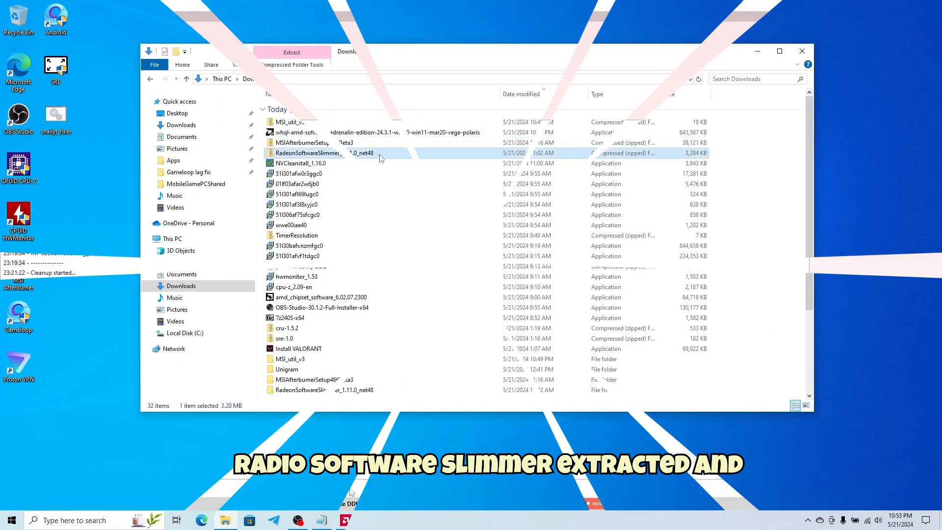
- Extract the RadeonSoftwareSlimmer_1.11.0_net48 archive into its own folder in Downloads and launch Radeon Software Slimmer from there
{"action": "right_click", "coordinate": [379, 153]}
{"action": "mouse_move", "coordinate": [442, 206]}
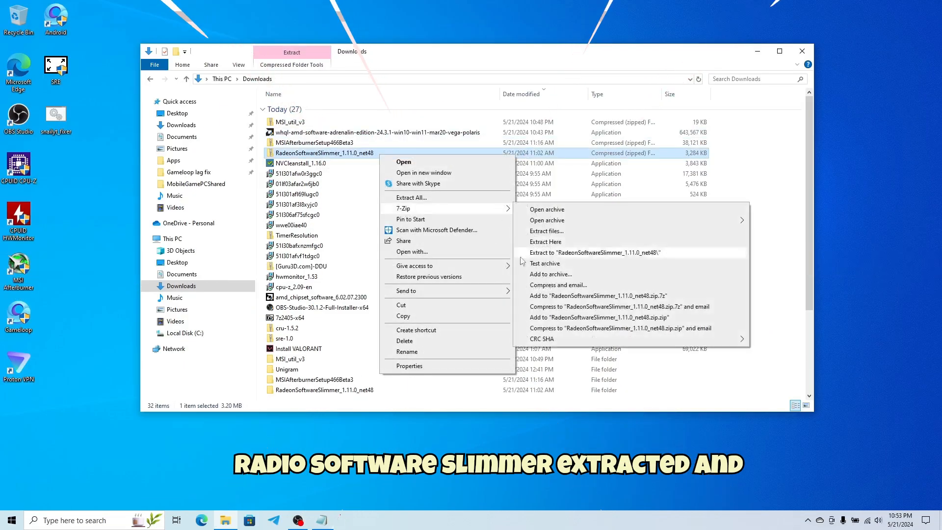
{"action": "left_click", "coordinate": [613, 255]}
{"action": "left_click", "coordinate": [415, 315]}
{"action": "scroll", "coordinate": [441, 246], "scroll_direction": "down", "scroll_amount": 4}
{"action": "double_click", "coordinate": [324, 276]}
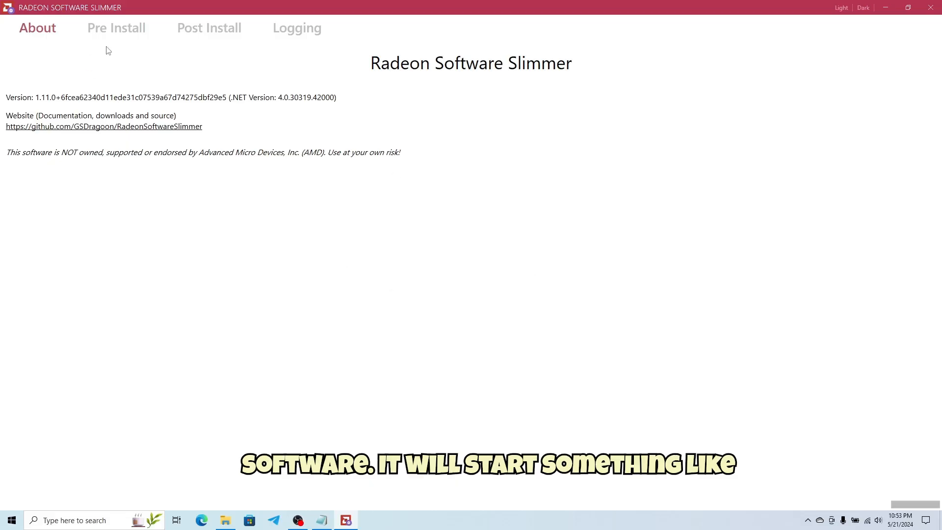
- For pre-install, load the whql-amd-software-adrenalin-edition-24.3.1 installer from Downloads and extract it to the suggested folder
{"action": "left_click", "coordinate": [116, 27]}
{"action": "left_click", "coordinate": [917, 264]}
{"action": "left_click", "coordinate": [121, 24]}
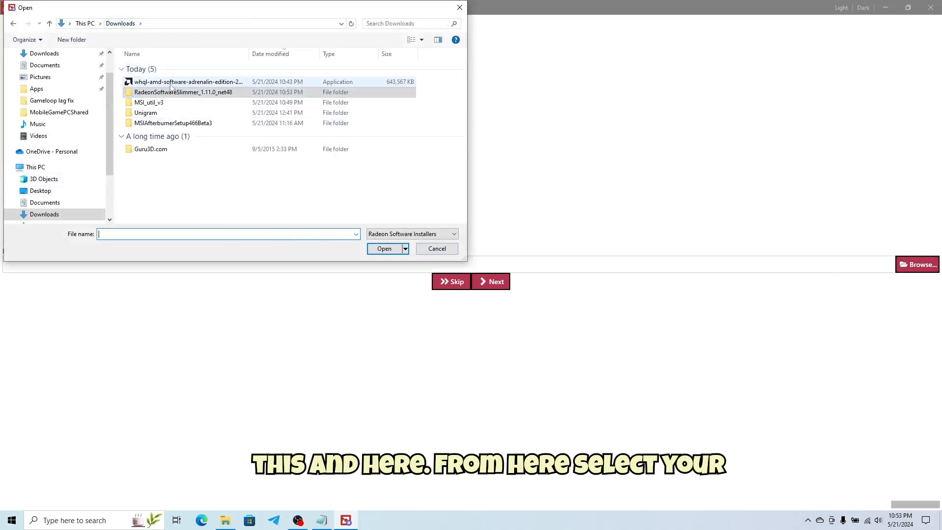
{"action": "left_click", "coordinate": [197, 80]}
{"action": "left_click", "coordinate": [384, 248]}
{"action": "left_click", "coordinate": [449, 283]}
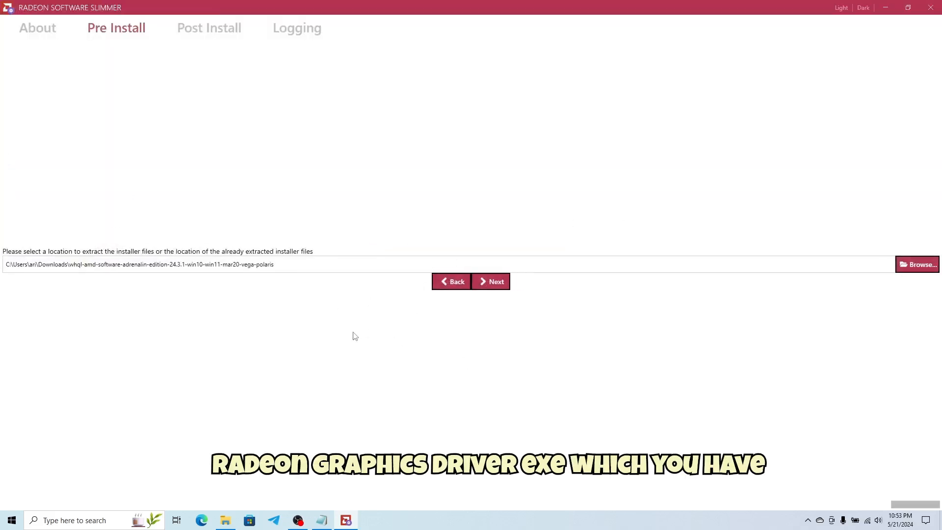
{"action": "left_click", "coordinate": [491, 282]}
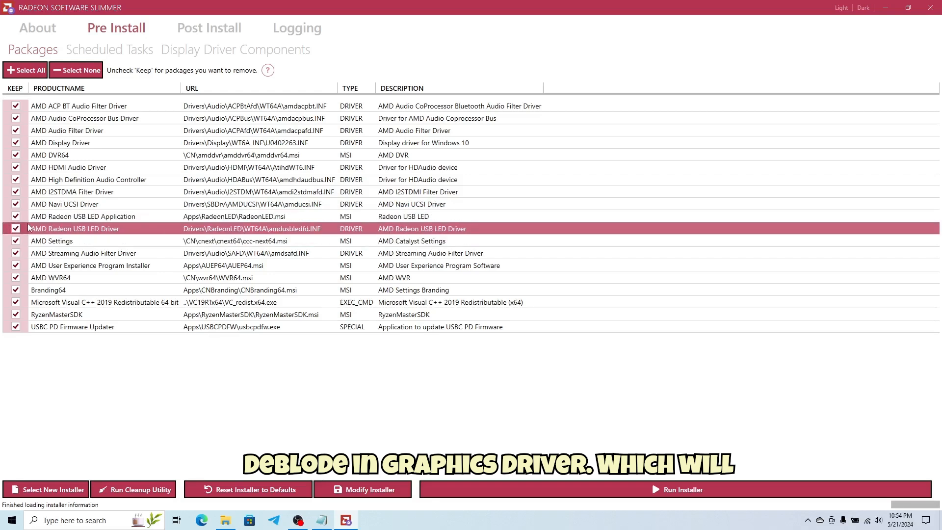
- Exclude the AMD User Experience Program Installer, Branding64, RyzenMasterSDK and USBC PD Firmware Updater packages from the driver installer
{"action": "left_click", "coordinate": [15, 266]}
{"action": "left_click", "coordinate": [15, 290]}
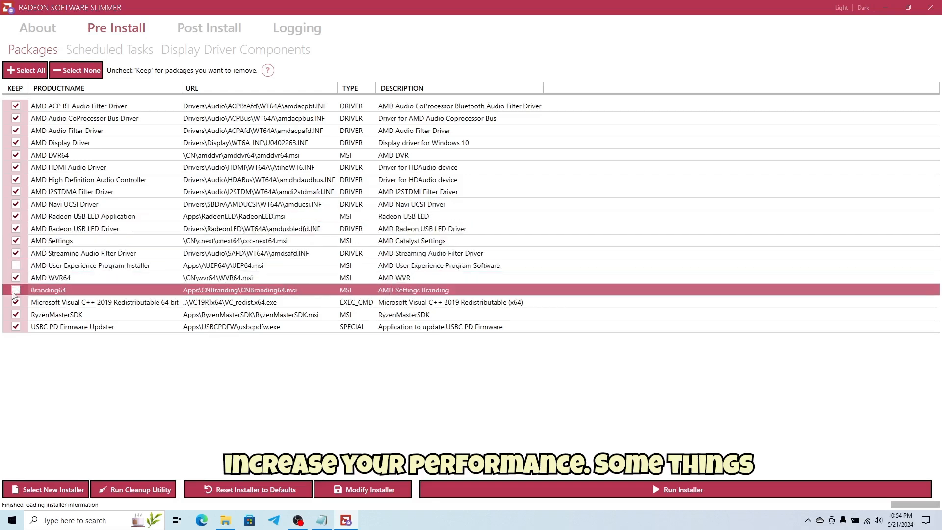
{"action": "left_click", "coordinate": [15, 314]}
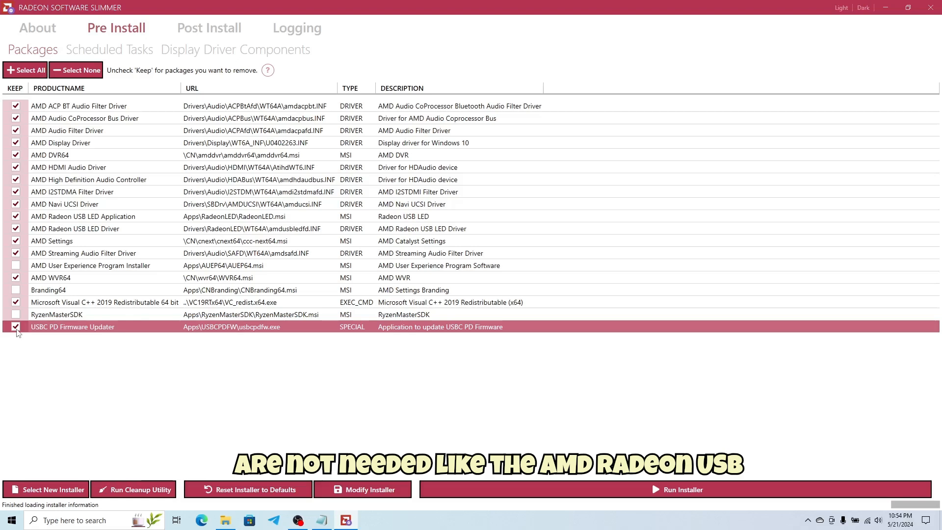
{"action": "left_click", "coordinate": [16, 328]}
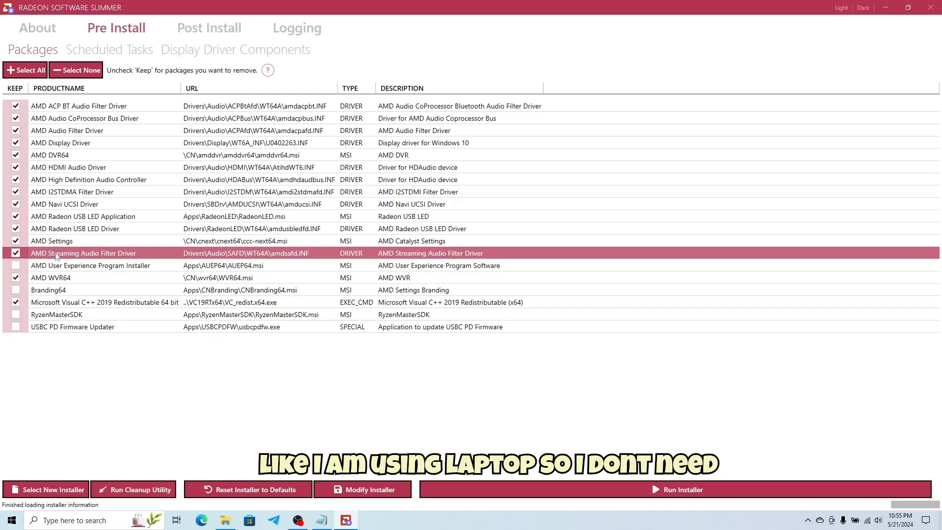
- Exclude the AMD Streaming Audio Filter Driver, Radeon USB LED Driver, Radeon USB LED Application and Navi UCSI Driver packages
{"action": "left_click", "coordinate": [16, 253]}
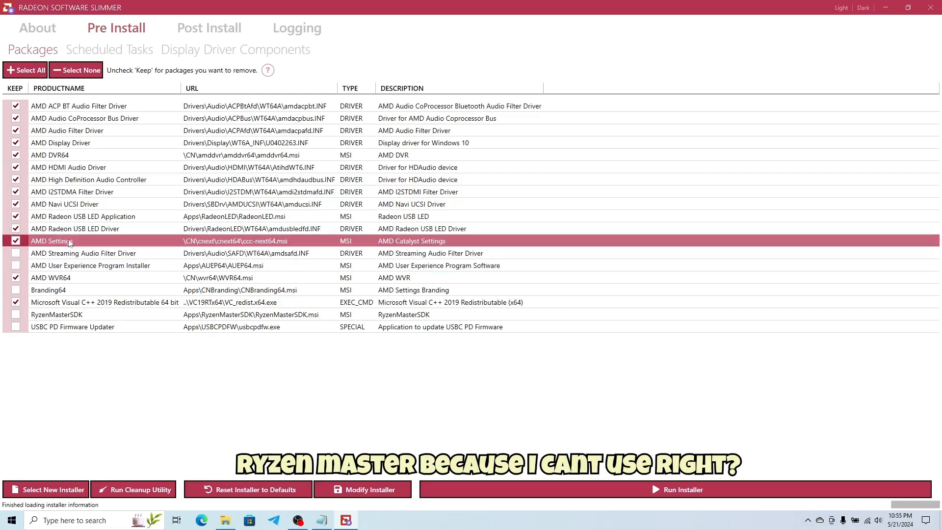
{"action": "left_click", "coordinate": [16, 229]}
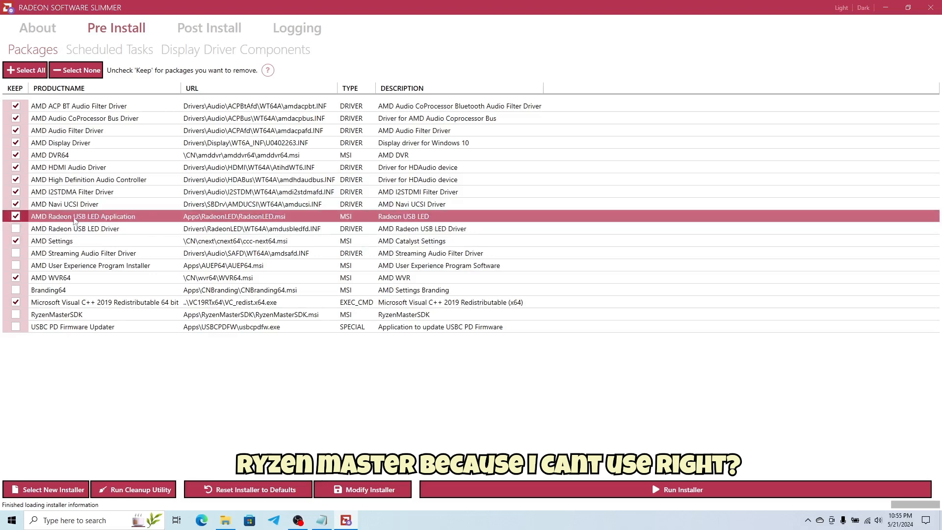
{"action": "left_click", "coordinate": [16, 217]}
{"action": "left_click", "coordinate": [16, 204]}
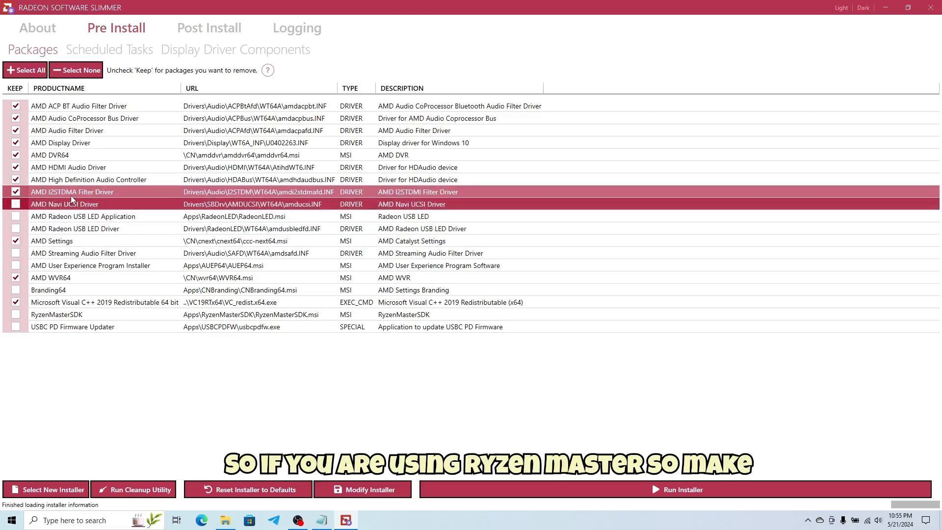
{"action": "left_click", "coordinate": [130, 196]}
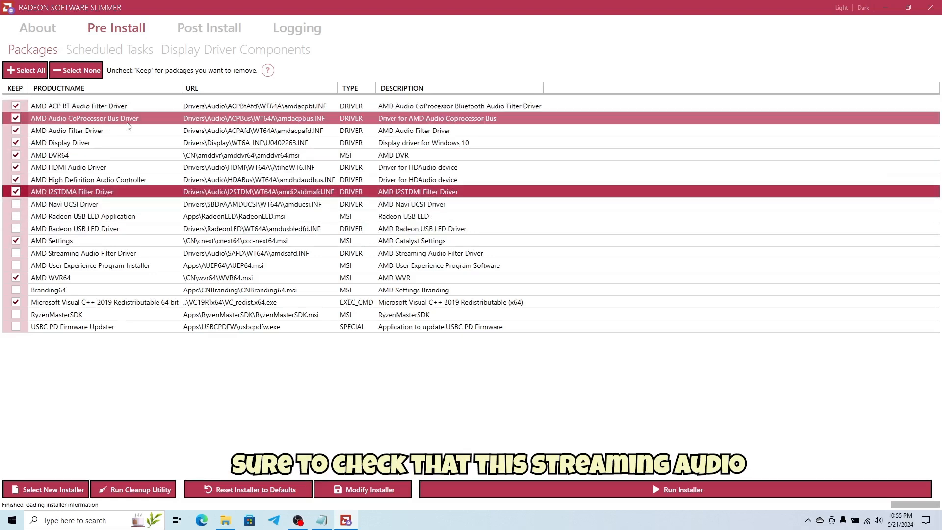
- Disable all the installer's scheduled tasks, from AMDInstallLauncher through ModifyLinkUpdate
{"action": "left_click", "coordinate": [112, 49]}
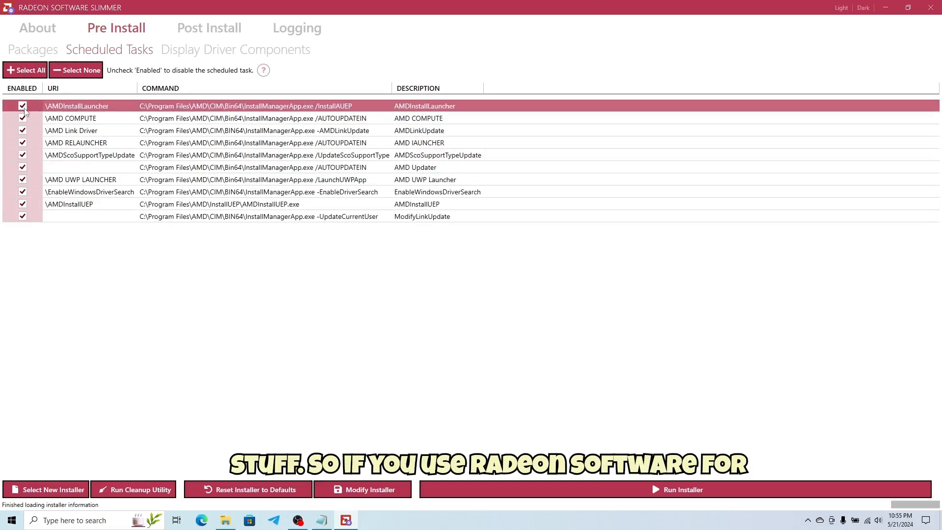
{"action": "left_click", "coordinate": [22, 106]}
{"action": "left_click", "coordinate": [22, 118]}
{"action": "left_click", "coordinate": [22, 143]}
{"action": "left_click", "coordinate": [22, 155]}
{"action": "left_click", "coordinate": [22, 168]}
{"action": "left_click", "coordinate": [23, 192]}
{"action": "left_click", "coordinate": [22, 204]}
{"action": "left_click", "coordinate": [22, 217]}
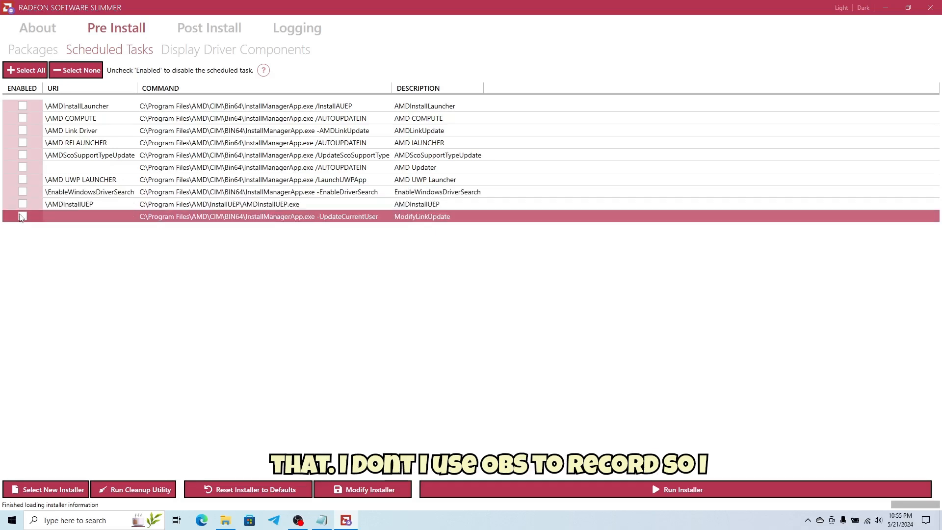
- Re-enable the AMDInstallLauncher, AMD Link Driver, AMD UWP LAUNCHER, EnableWindowsDriverSearch, AMDInstallUEP and ModifyLinkUpdate scheduled tasks
{"action": "left_click", "coordinate": [23, 107]}
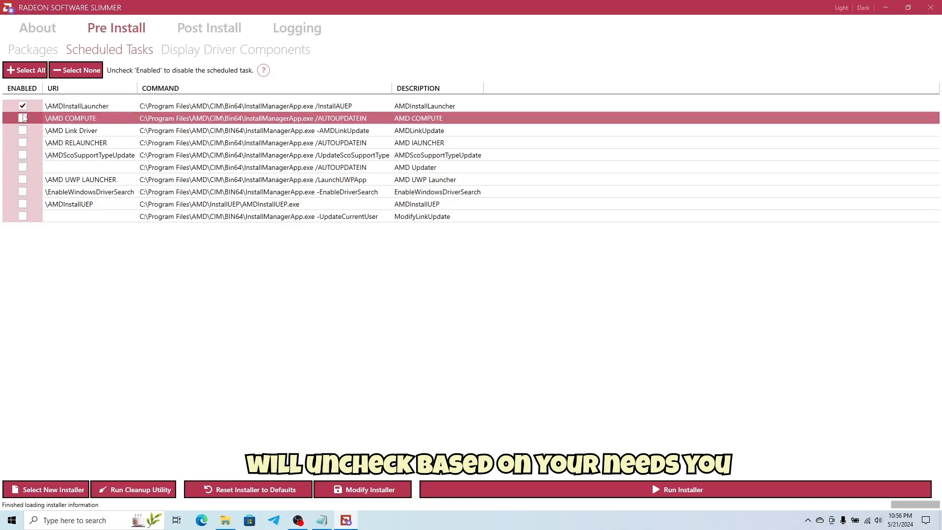
{"action": "left_click", "coordinate": [22, 130]}
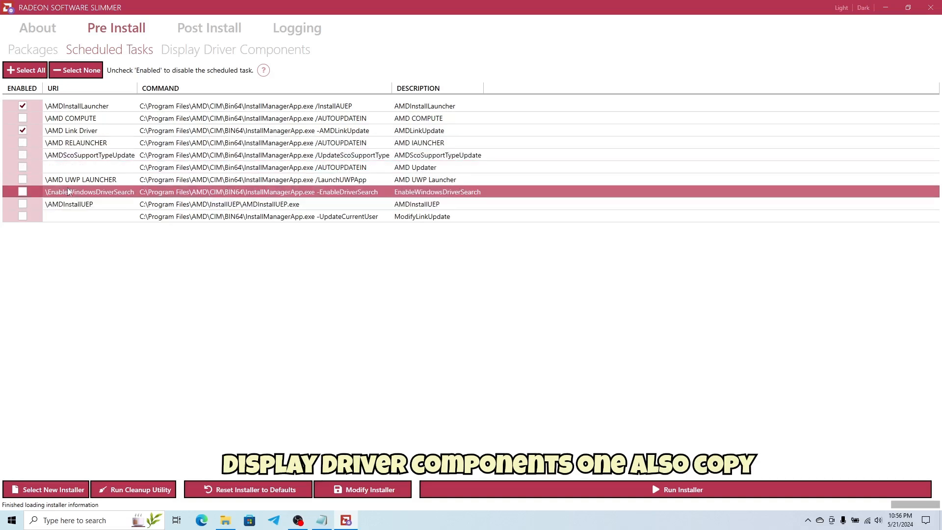
{"action": "left_click", "coordinate": [22, 180]}
{"action": "left_click", "coordinate": [23, 192]}
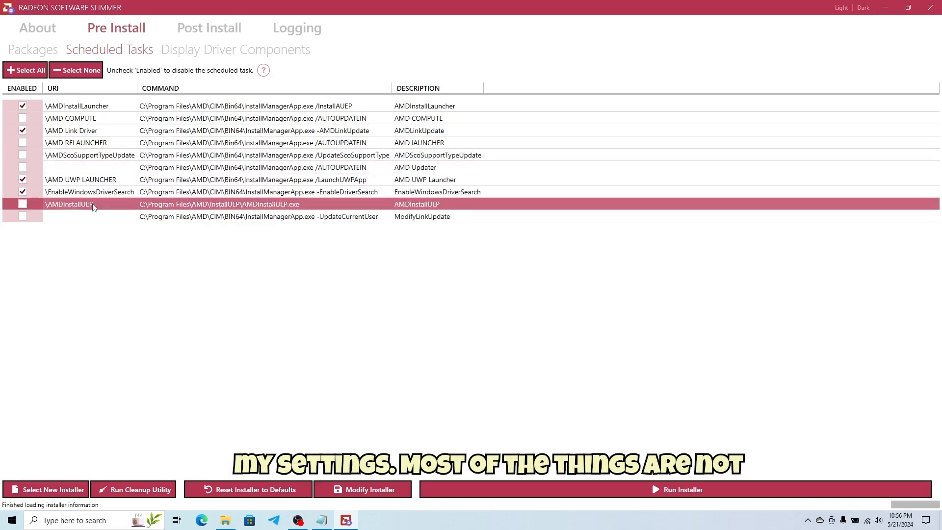
{"action": "left_click", "coordinate": [22, 204]}
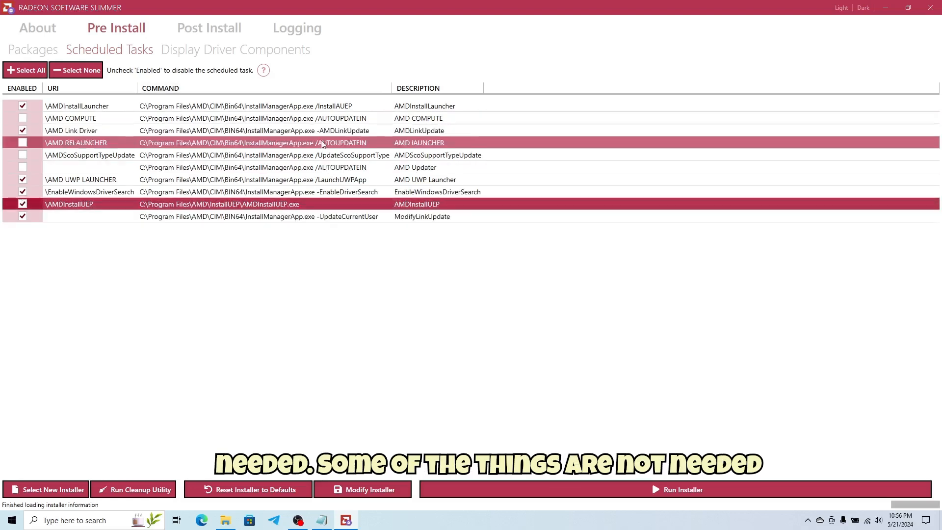
- Exclude the Dynamic Audio Noise Suppression and AMD Crash Defender display driver components, and run the installer
{"action": "left_click", "coordinate": [192, 49]}
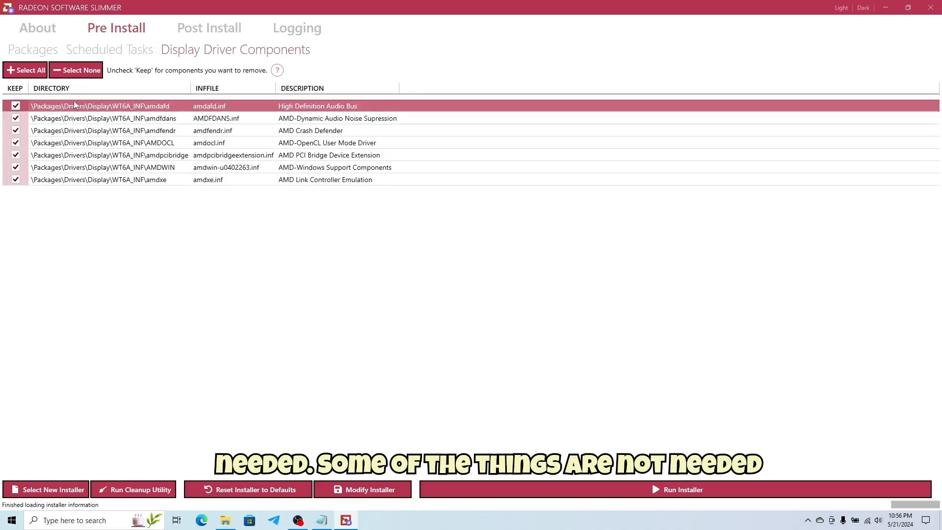
{"action": "left_click", "coordinate": [244, 122]}
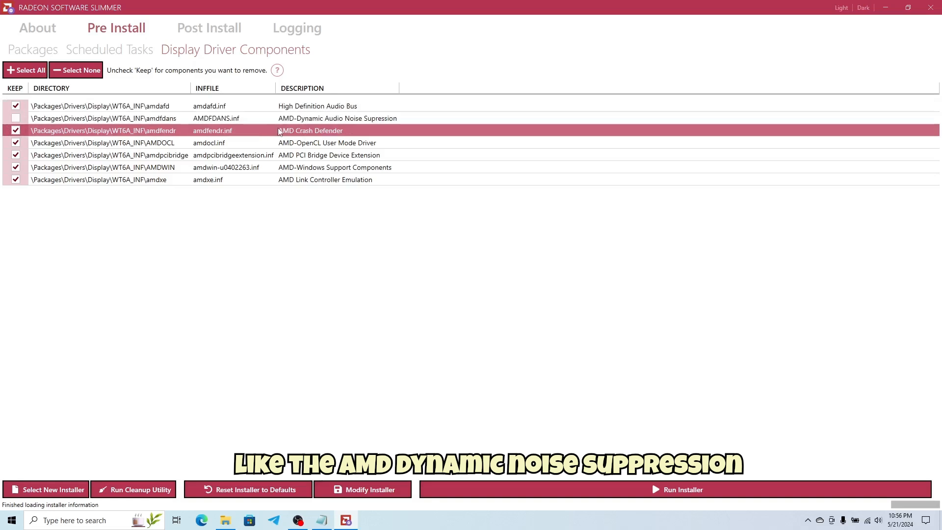
{"action": "left_click", "coordinate": [256, 131]}
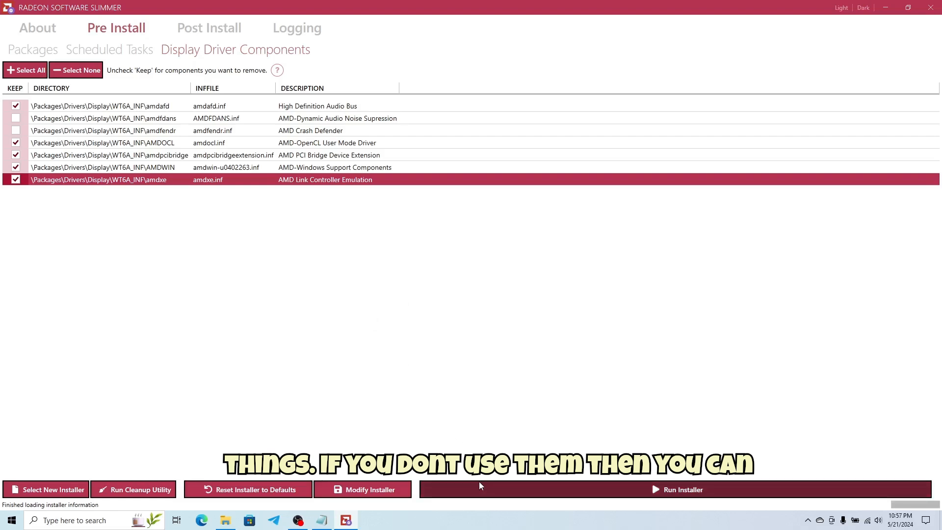
{"action": "left_click", "coordinate": [449, 485]}
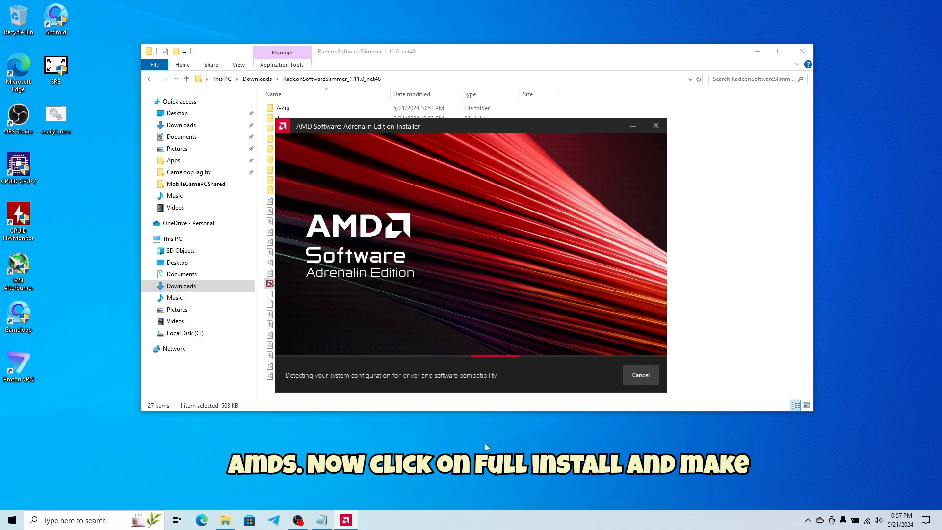
- Show the additional options of the AMD Adrenalin installer and set the install type to Full Install
{"action": "left_click", "coordinate": [344, 210]}
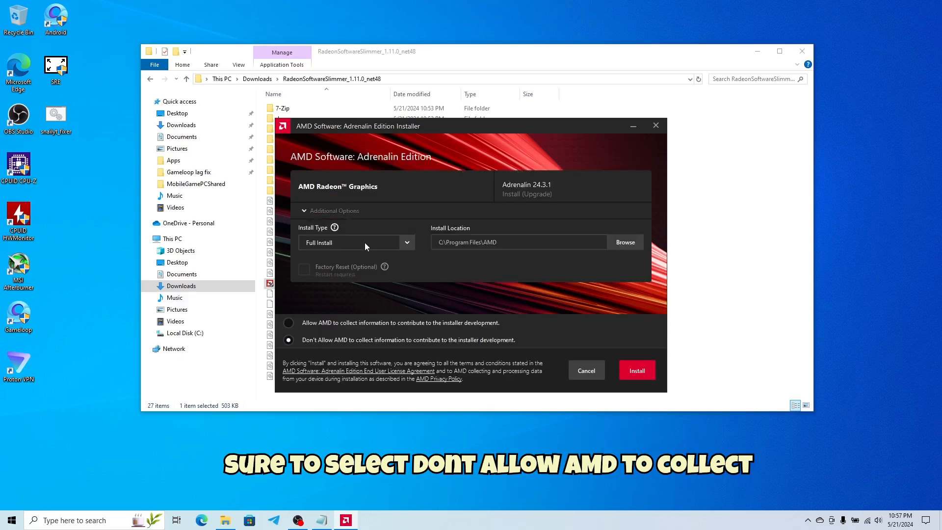
{"action": "left_click", "coordinate": [364, 243]}
{"action": "left_click", "coordinate": [366, 260]}
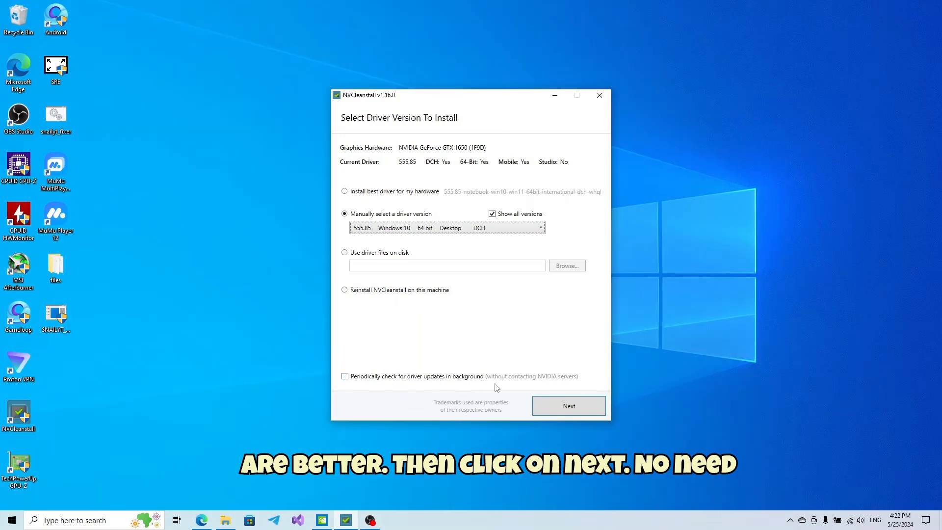
- Accept the 555.85 desktop DCH driver in NVCleanstall and include Microsoft Visual C 2017 Runtimes, leaving HD Audio via HDMI out
{"action": "left_click", "coordinate": [555, 405]}
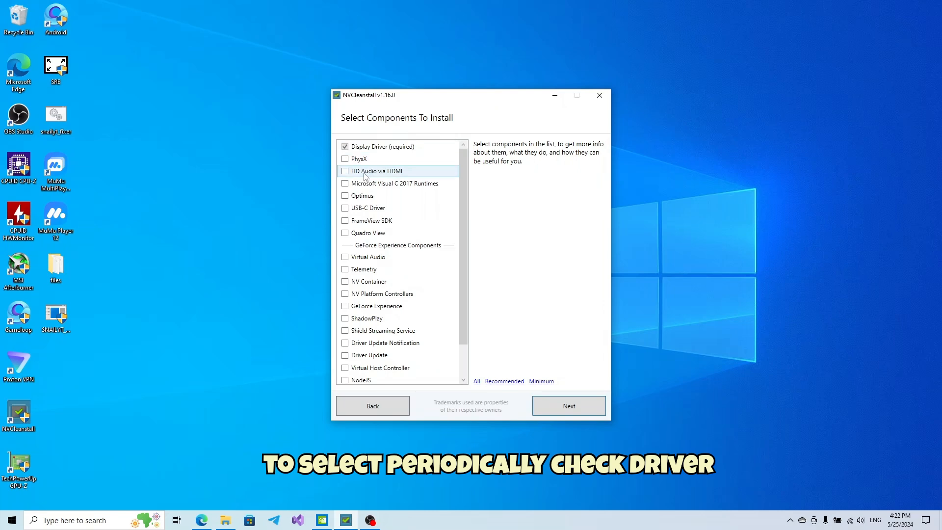
{"action": "left_click", "coordinate": [349, 173]}
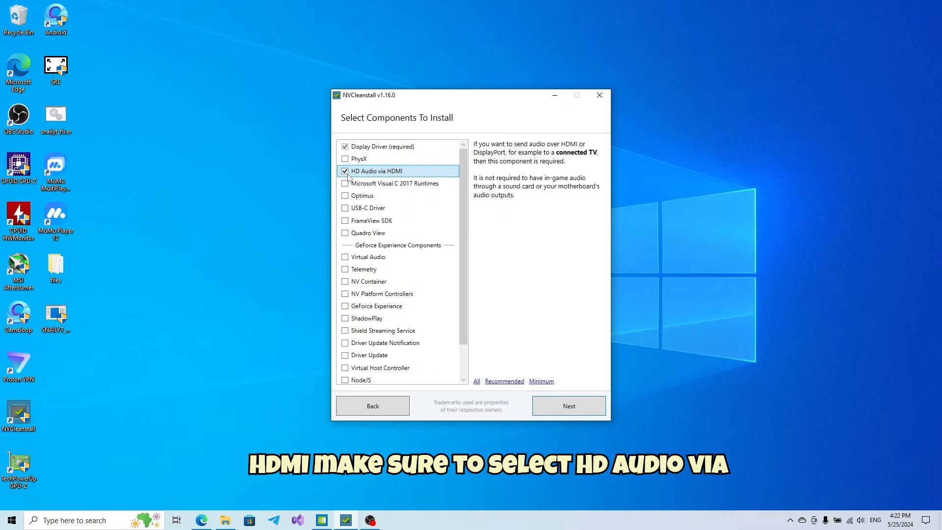
{"action": "left_click", "coordinate": [350, 184]}
{"action": "left_click", "coordinate": [345, 183]}
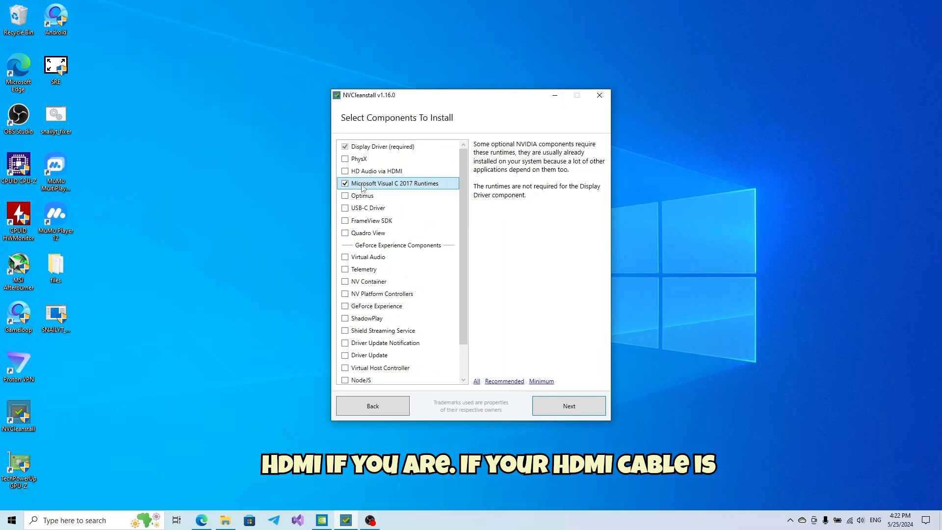
- Read the descriptions of the Optimus, USB-C Driver, FrameView SDK and PhysX components and look through the component list
{"action": "left_click", "coordinate": [363, 196]}
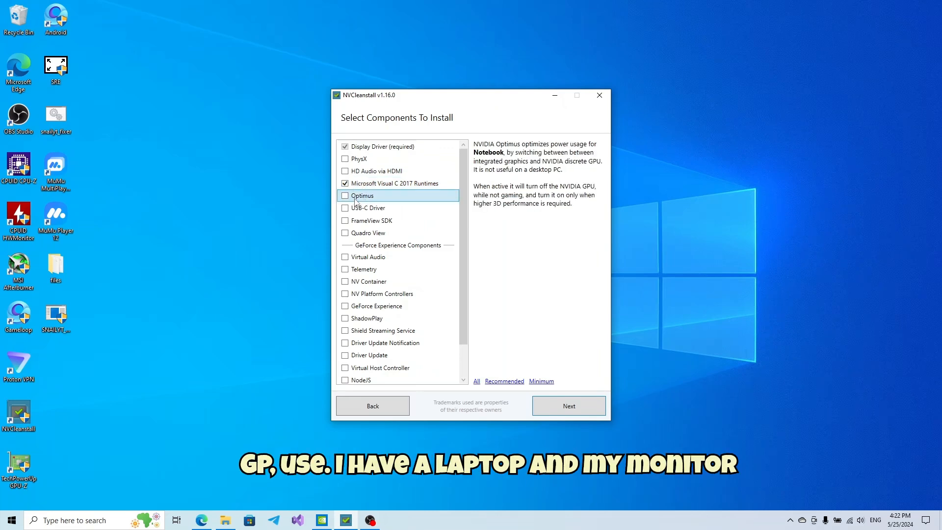
{"action": "left_click", "coordinate": [367, 210]}
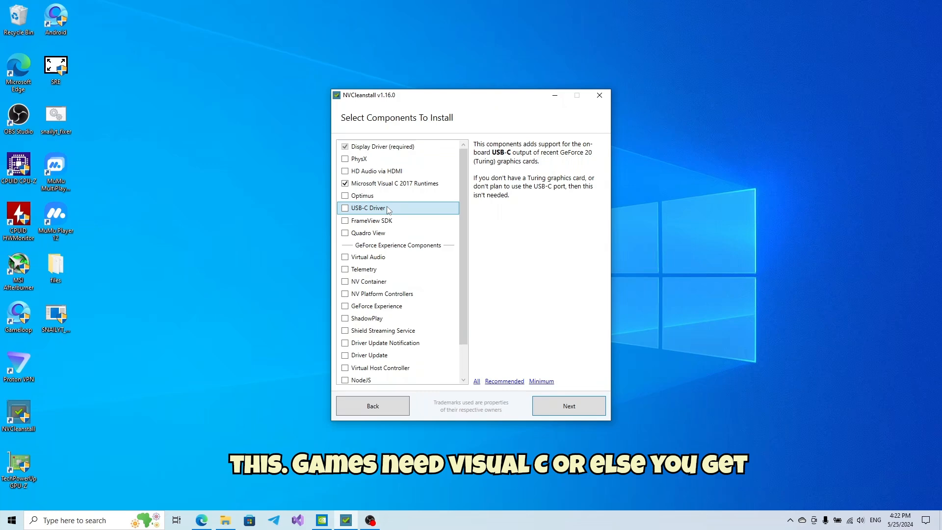
{"action": "left_click", "coordinate": [390, 221]}
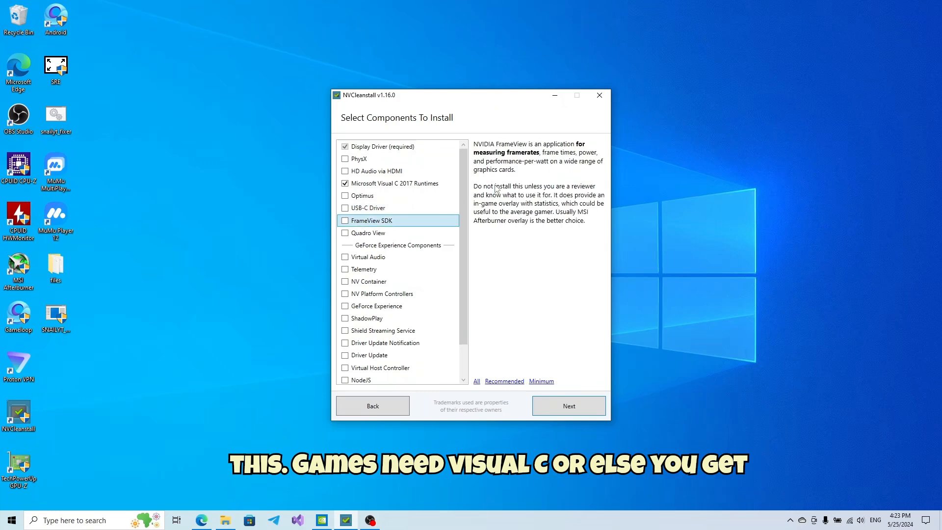
{"action": "scroll", "coordinate": [430, 309], "scroll_direction": "down", "scroll_amount": 1}
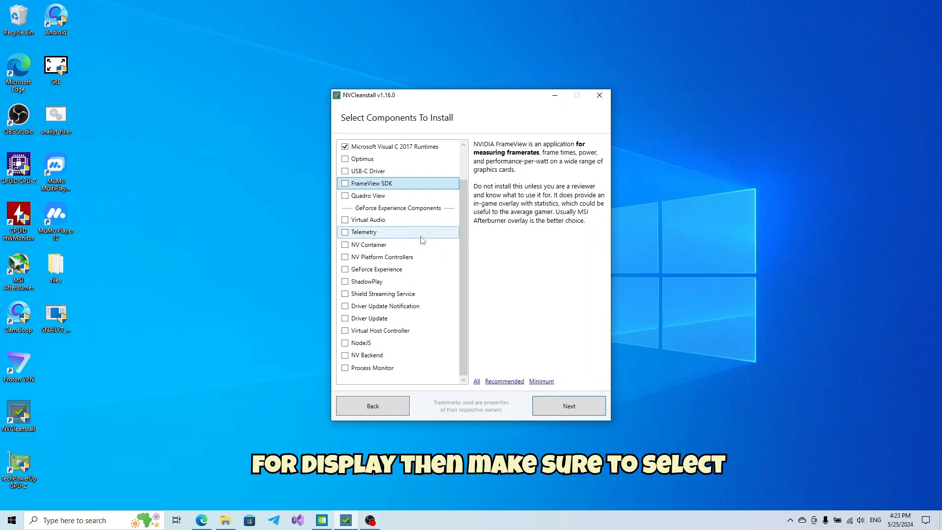
{"action": "scroll", "coordinate": [422, 240], "scroll_direction": "up", "scroll_amount": 1}
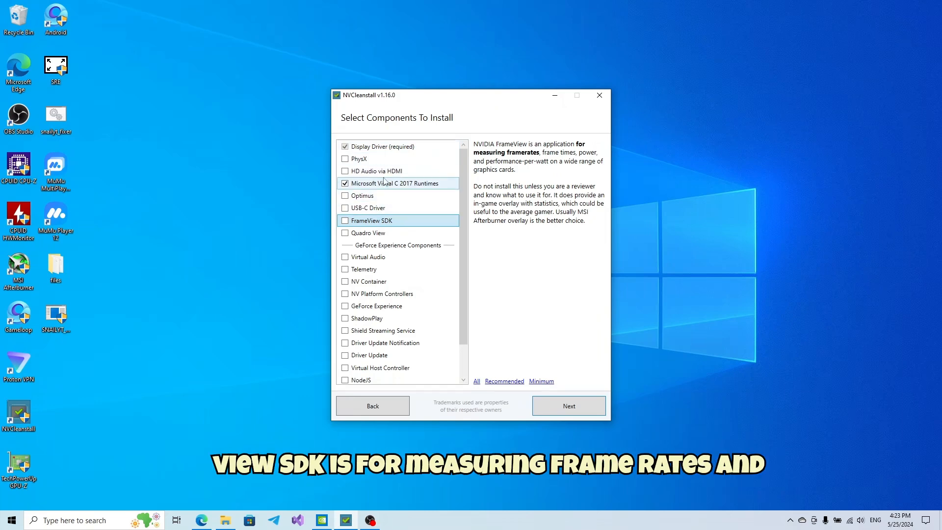
{"action": "left_click", "coordinate": [355, 161]}
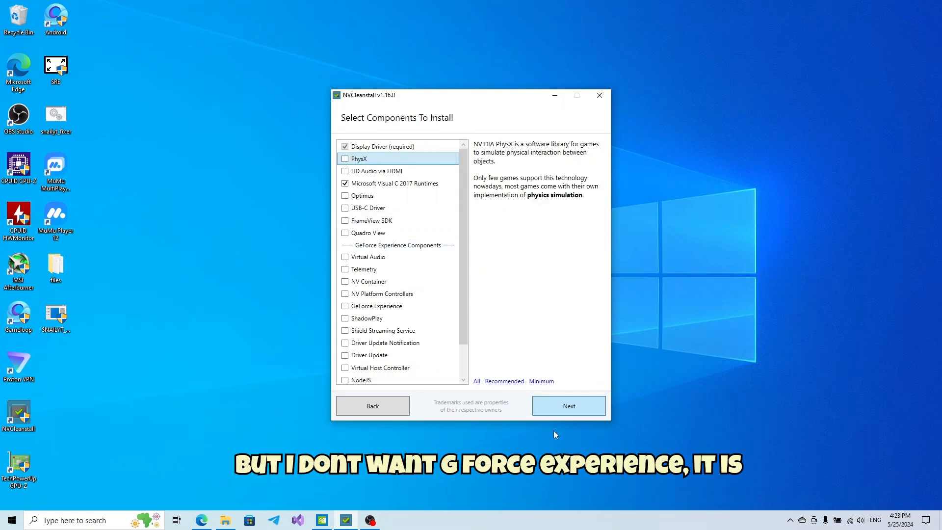
- Accept the component selection and enable the tweaks Disable Installer Telemetry & Advertising and Perform a Clean Installation
{"action": "left_click", "coordinate": [562, 407]}
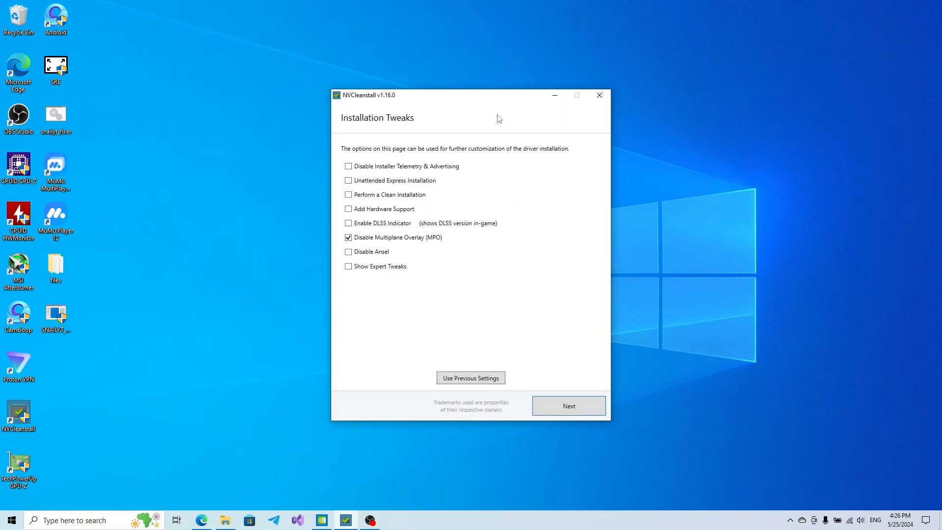
{"action": "left_click", "coordinate": [421, 169]}
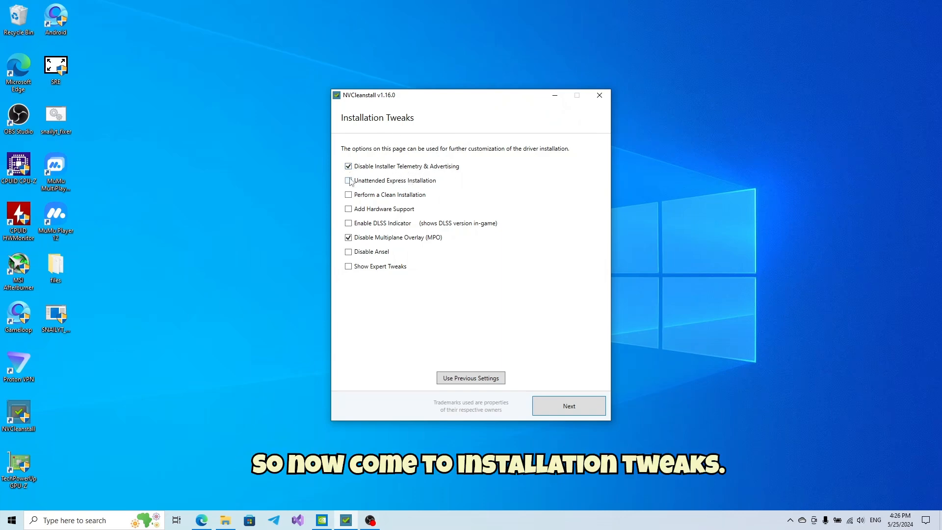
{"action": "left_click", "coordinate": [377, 196]}
{"action": "left_click", "coordinate": [368, 258]}
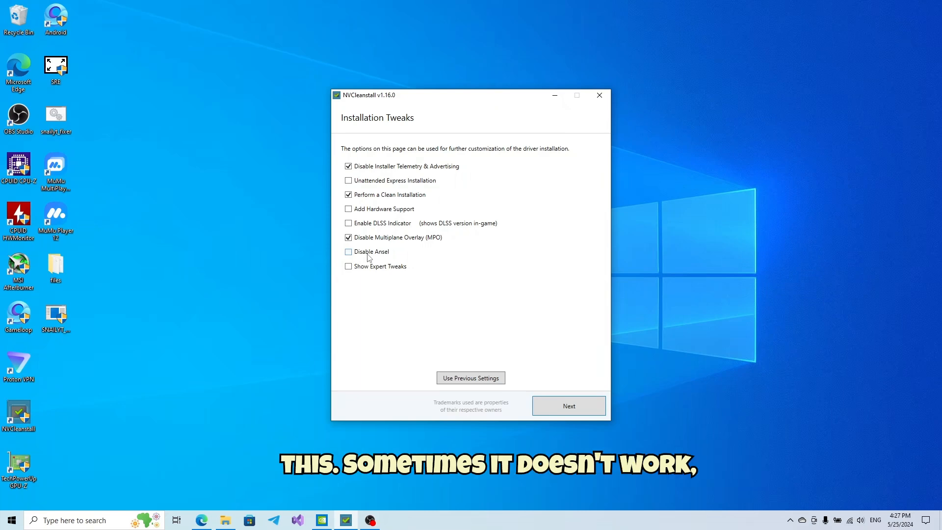
- Show the expert tweaks and enable Disable Driver Telemetry, Disable NVIDIA Container and Enable Message Signaled Interrupts
{"action": "left_click", "coordinate": [397, 270]}
{"action": "scroll", "coordinate": [527, 310], "scroll_direction": "down", "scroll_amount": 1}
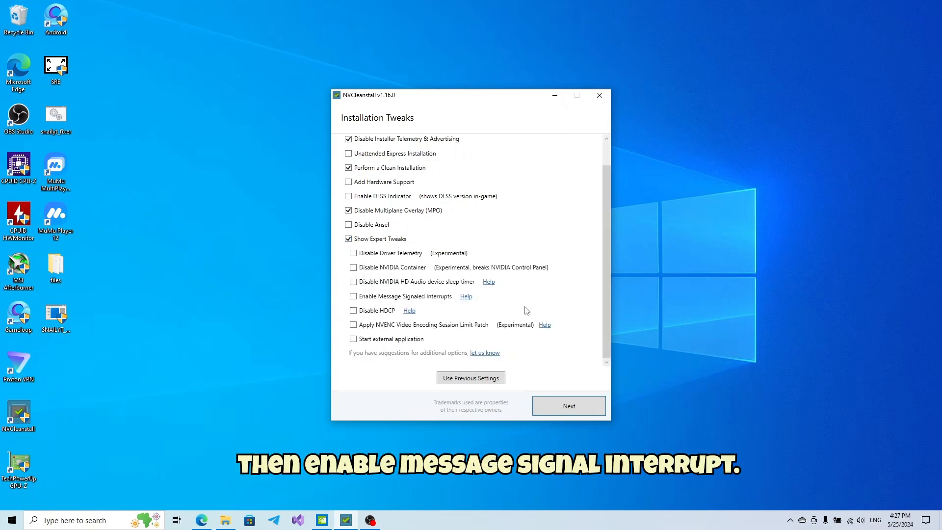
{"action": "left_click", "coordinate": [391, 254]}
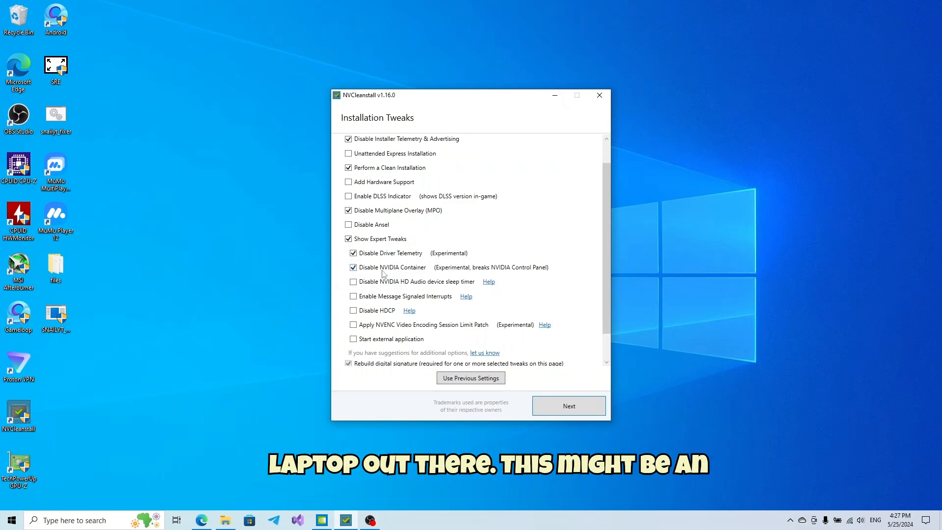
{"action": "left_click", "coordinate": [389, 298]}
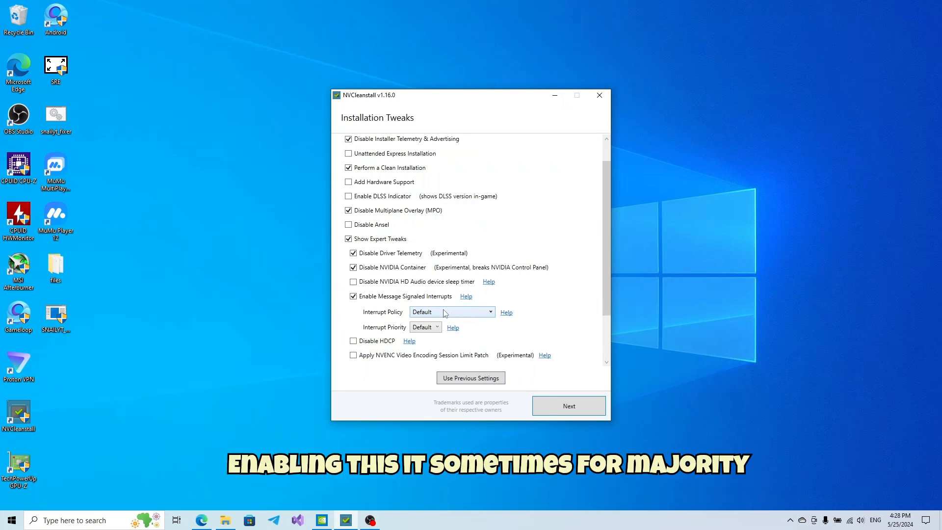
- Keep both the interrupt policy and the interrupt priority of the Message Signaled Interrupts tweak at Default
{"action": "left_click", "coordinate": [444, 313]}
{"action": "left_click", "coordinate": [442, 323]}
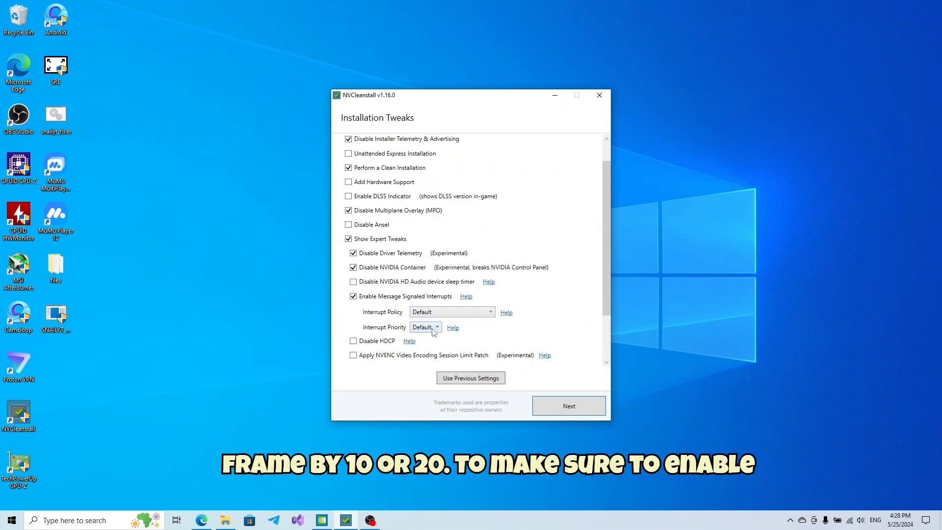
{"action": "left_click", "coordinate": [434, 328]}
{"action": "left_click", "coordinate": [433, 336]}
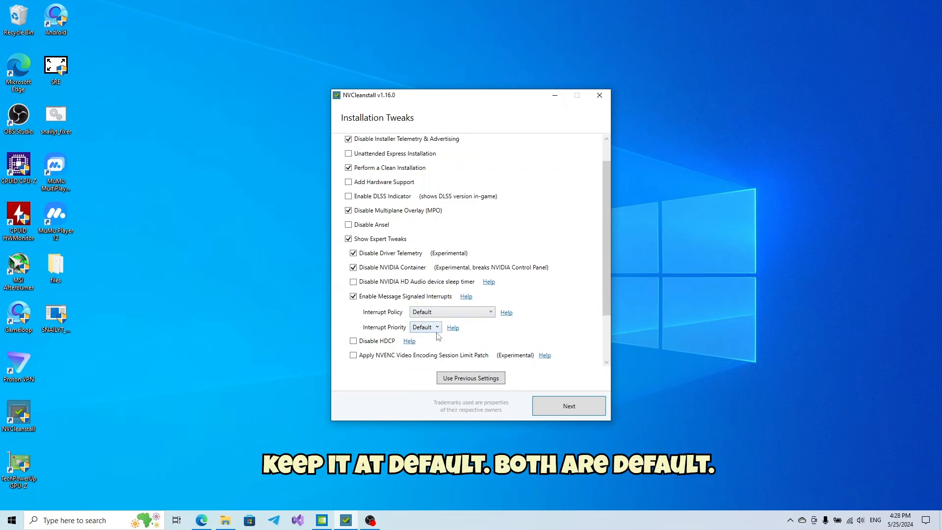
- Enable the Easy-Anti-Cheat compatible signature method and automatic acceptance of the "driver unsigned" warning, and continue the installation
{"action": "scroll", "coordinate": [363, 346], "scroll_direction": "down", "scroll_amount": 3}
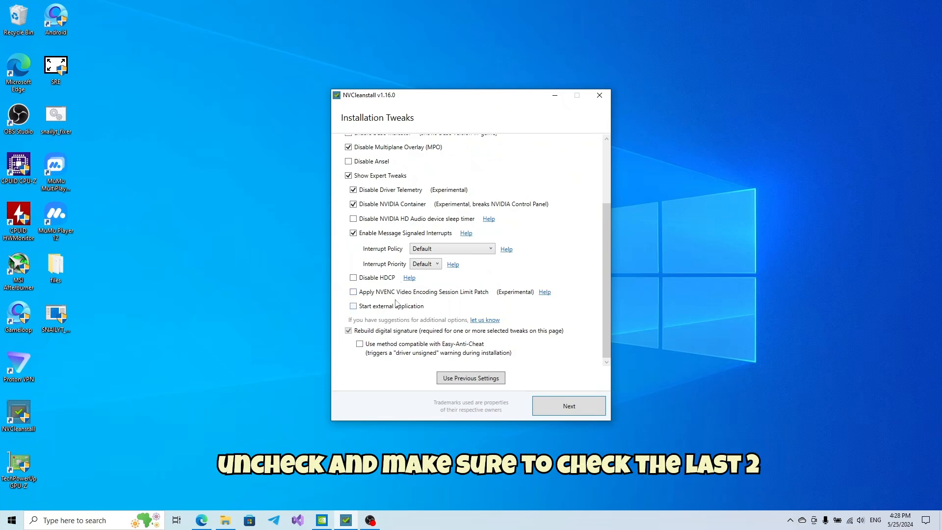
{"action": "left_click", "coordinate": [393, 347]}
{"action": "left_click", "coordinate": [377, 363]}
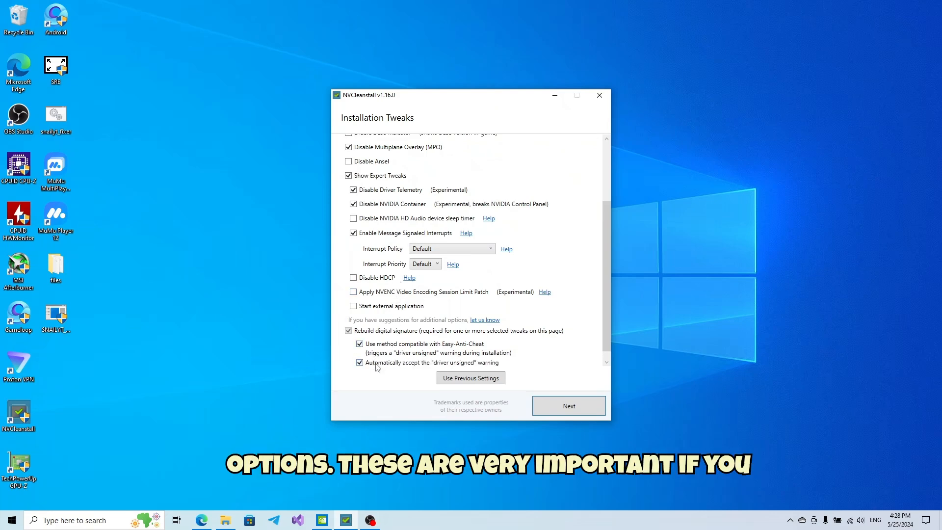
{"action": "scroll", "coordinate": [377, 363], "scroll_direction": "down", "scroll_amount": 1}
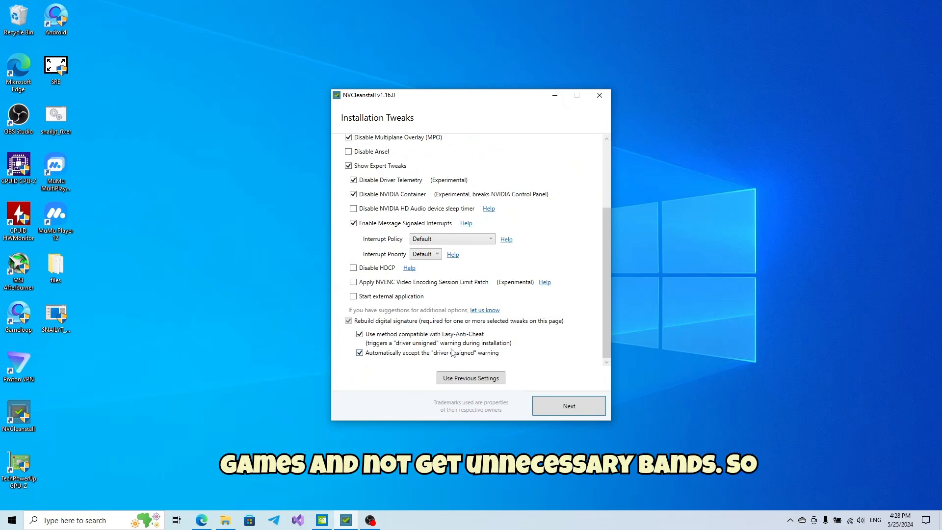
{"action": "scroll", "coordinate": [452, 353], "scroll_direction": "up", "scroll_amount": 3}
{"action": "scroll", "coordinate": [452, 353], "scroll_direction": "down", "scroll_amount": 5}
{"action": "left_click", "coordinate": [547, 414]}
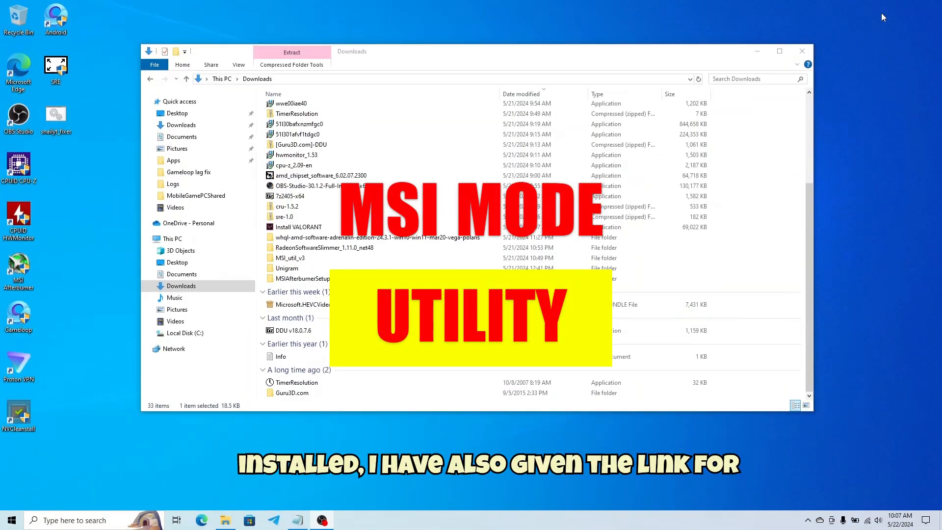
- Run the MSI_util_v3 application from the MSI_util_v3 folder in Downloads as administrator
{"action": "left_click", "coordinate": [885, 5]}
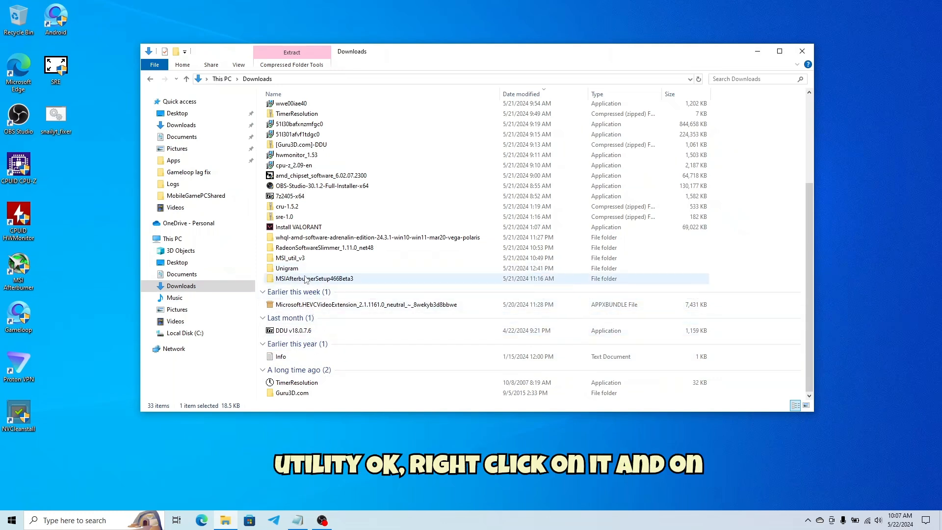
{"action": "double_click", "coordinate": [303, 258]}
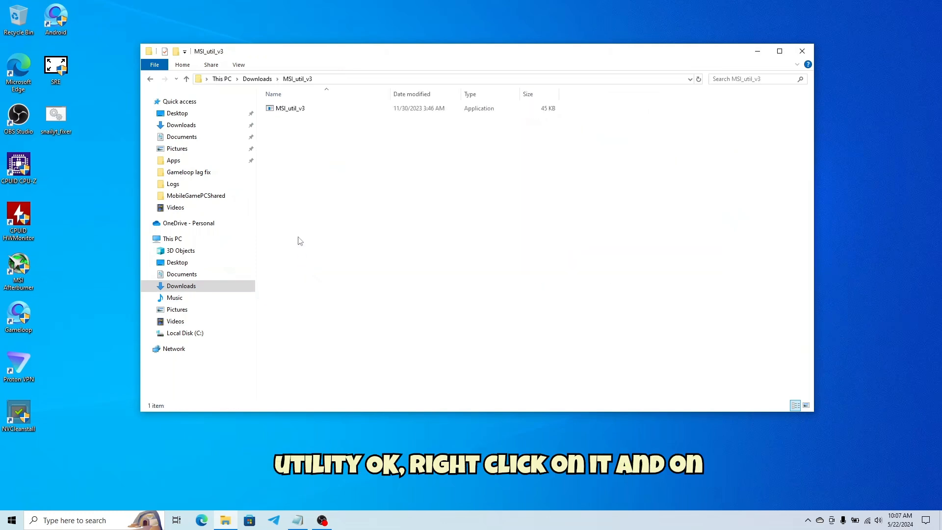
{"action": "left_click", "coordinate": [319, 113]}
{"action": "right_click", "coordinate": [319, 112]}
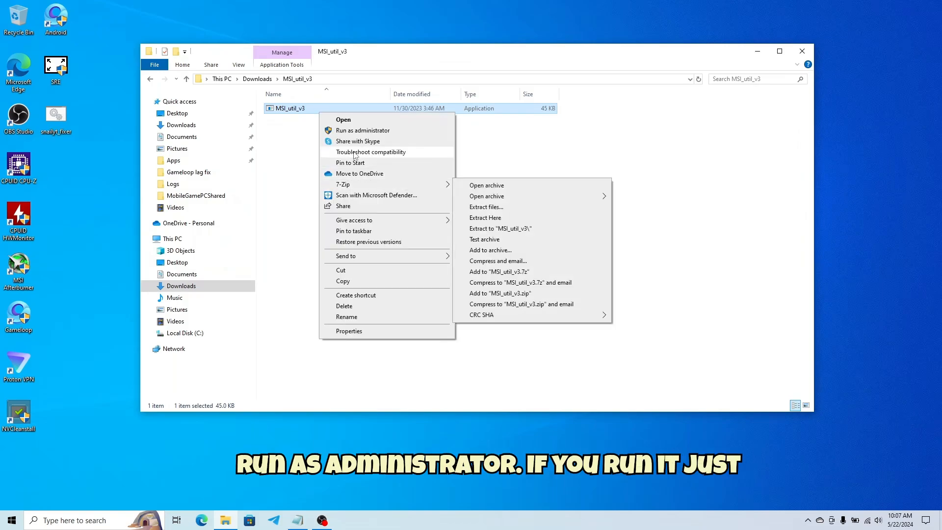
{"action": "left_click", "coordinate": [356, 130]}
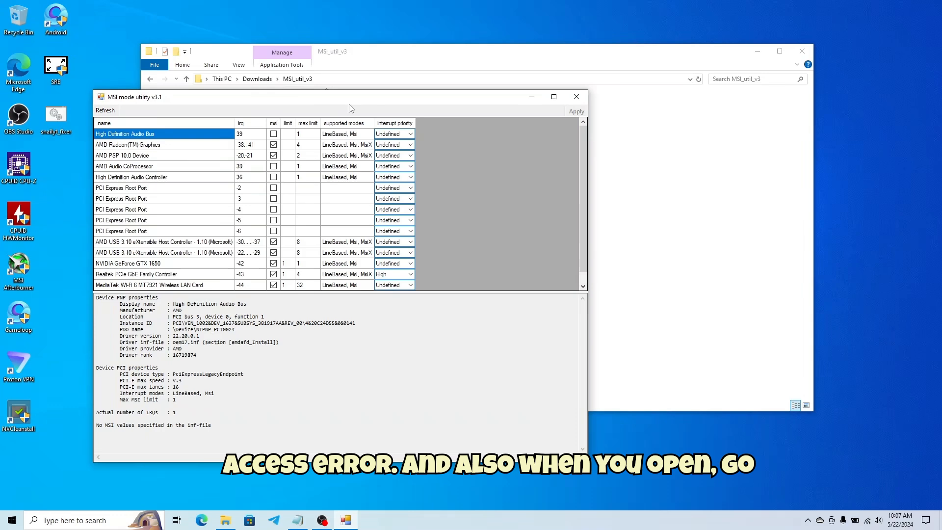
- Select the NVIDIA GeForce GTX 1650 in the MSI mode utility and check that its MSI mode is enabled
{"action": "left_click_drag", "start_coordinate": [349, 103], "coordinate": [396, 100]}
{"action": "left_click", "coordinate": [186, 260]}
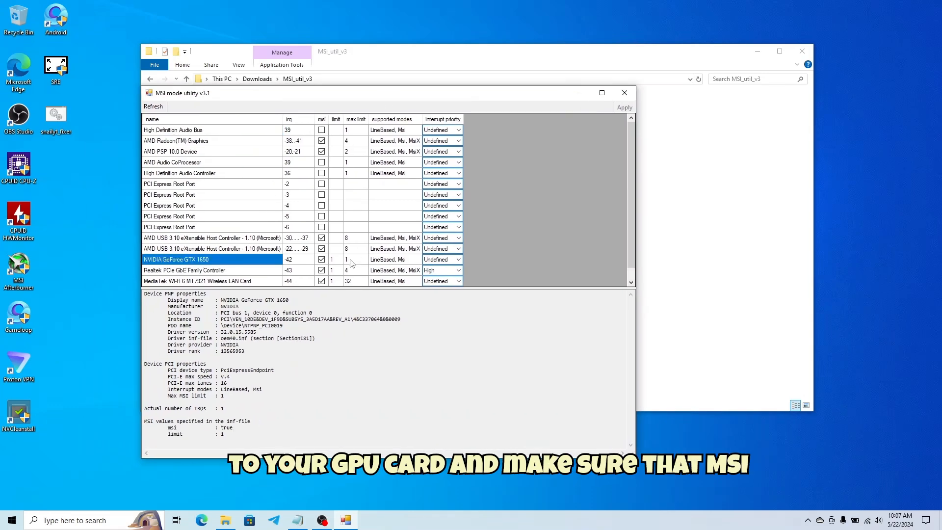
{"action": "left_click", "coordinate": [322, 260]}
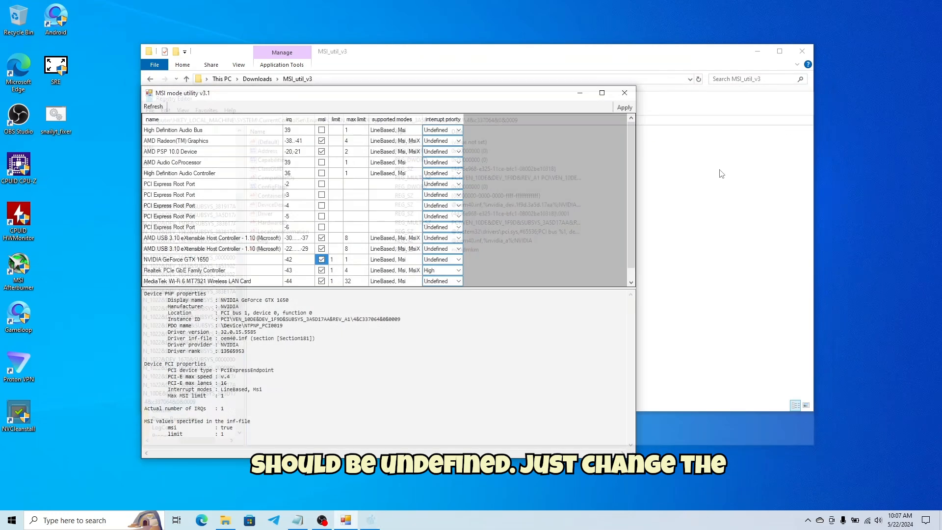
- Try High as the NVIDIA GeForce GTX 1650's interrupt priority, and set it back to Undefined
{"action": "left_click", "coordinate": [448, 260]}
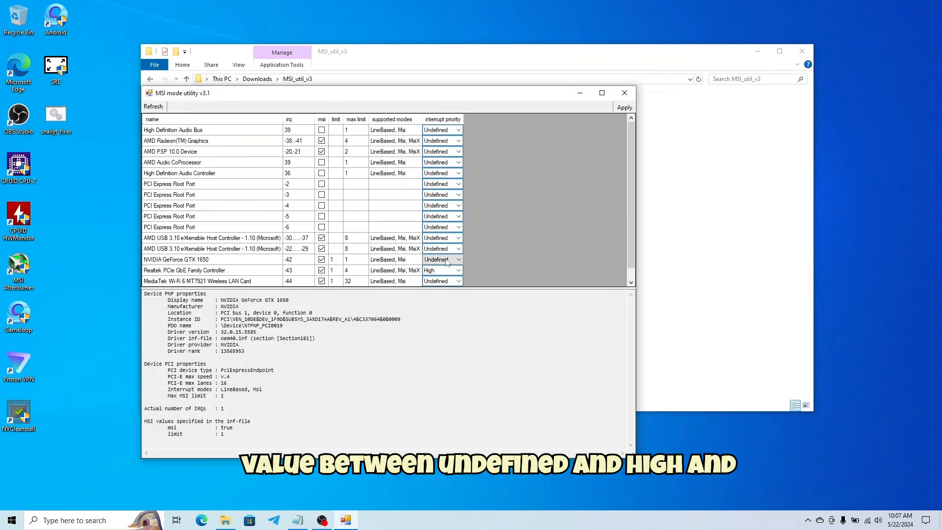
{"action": "left_click", "coordinate": [445, 260]}
{"action": "left_click", "coordinate": [435, 287]}
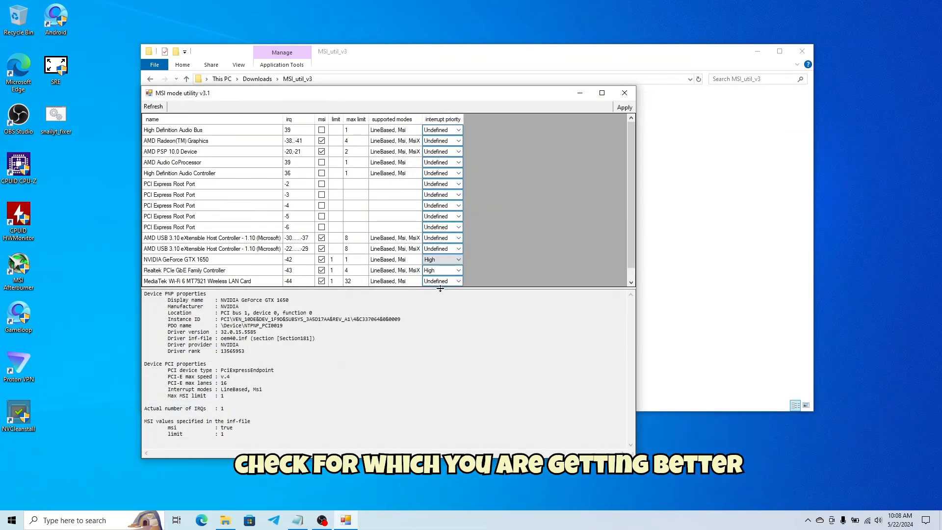
{"action": "left_click", "coordinate": [437, 260]}
{"action": "left_click", "coordinate": [430, 287]}
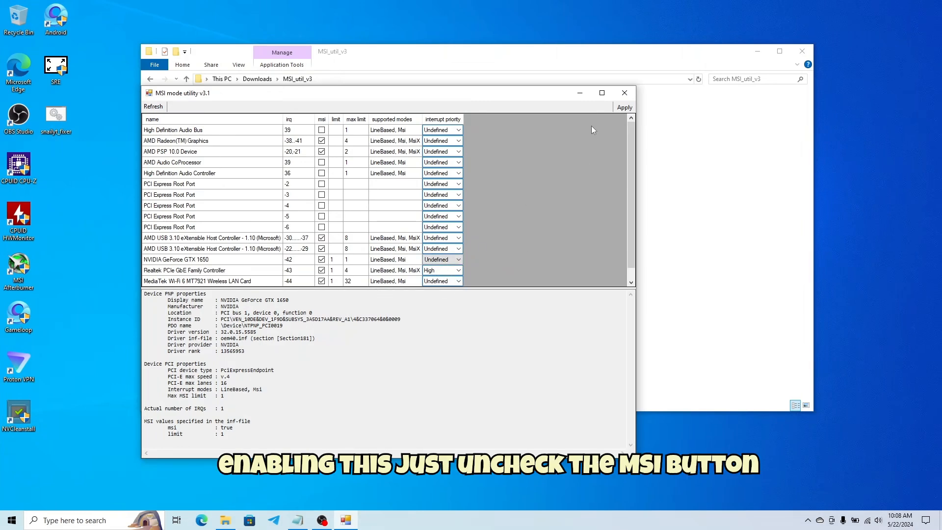
- Close the MSI mode utility and the MSI_util_v3 folder window
{"action": "left_click", "coordinate": [625, 93]}
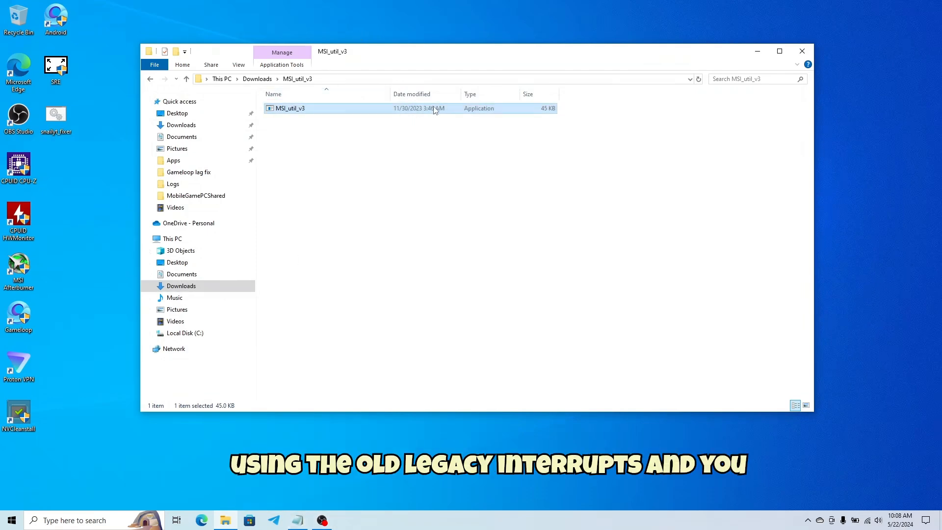
{"action": "left_click", "coordinate": [804, 53]}
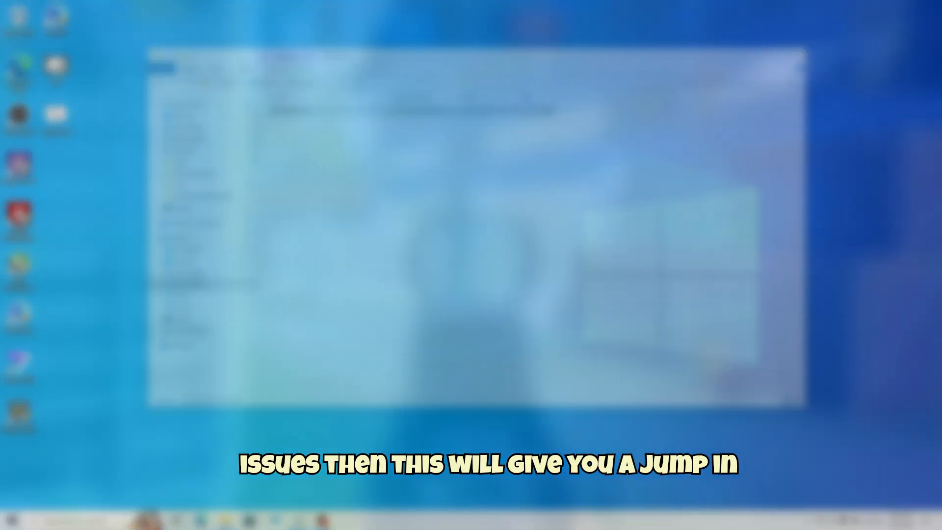